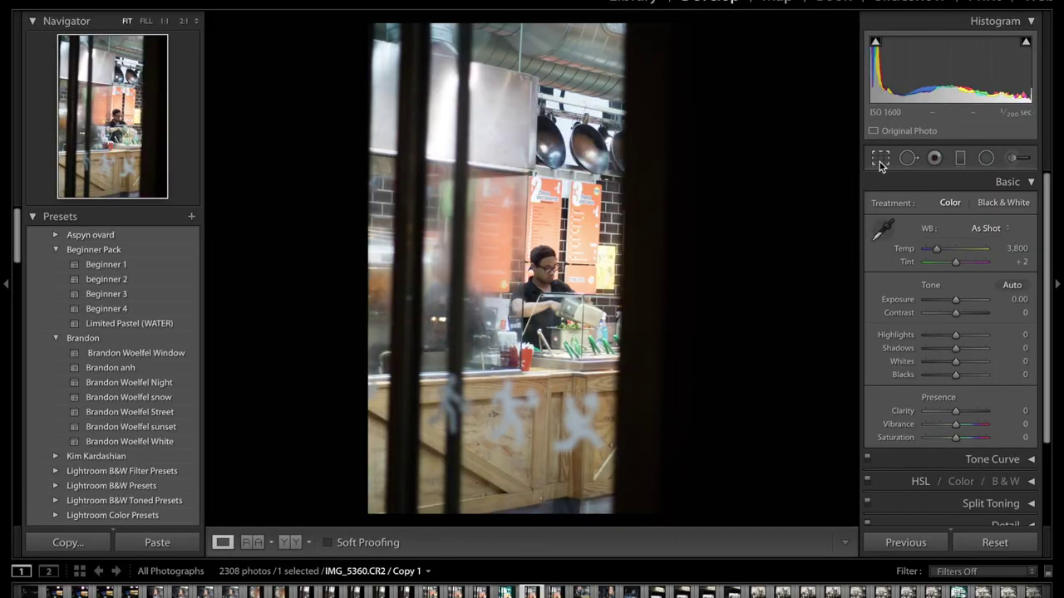
# Step: Crop the photo to a 4 x 5 / 8 x 10 portrait frame, shifting the image slightly down
pyautogui.click(881, 160)
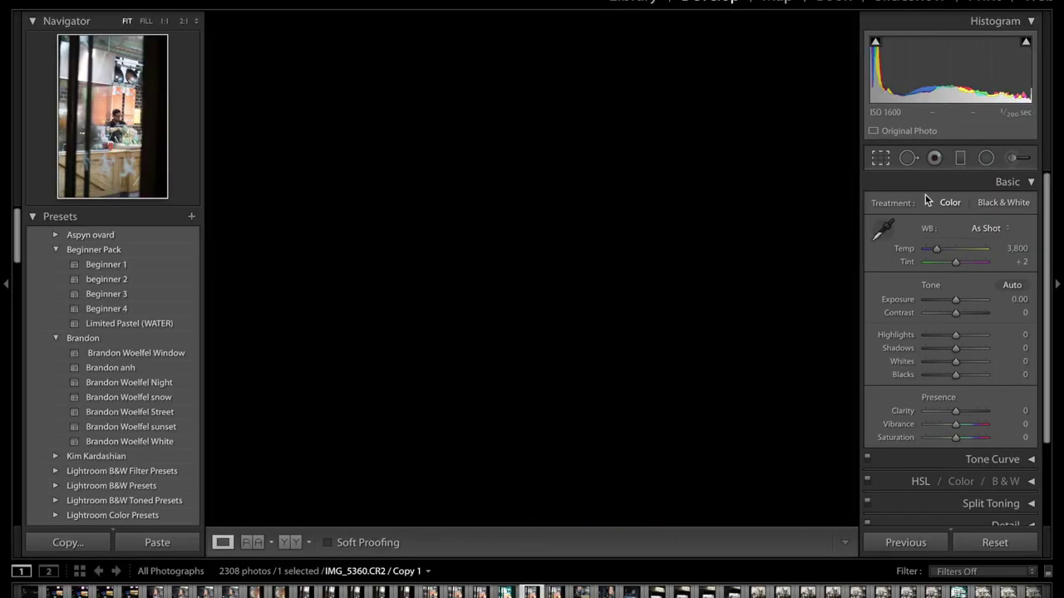
pyautogui.click(993, 207)
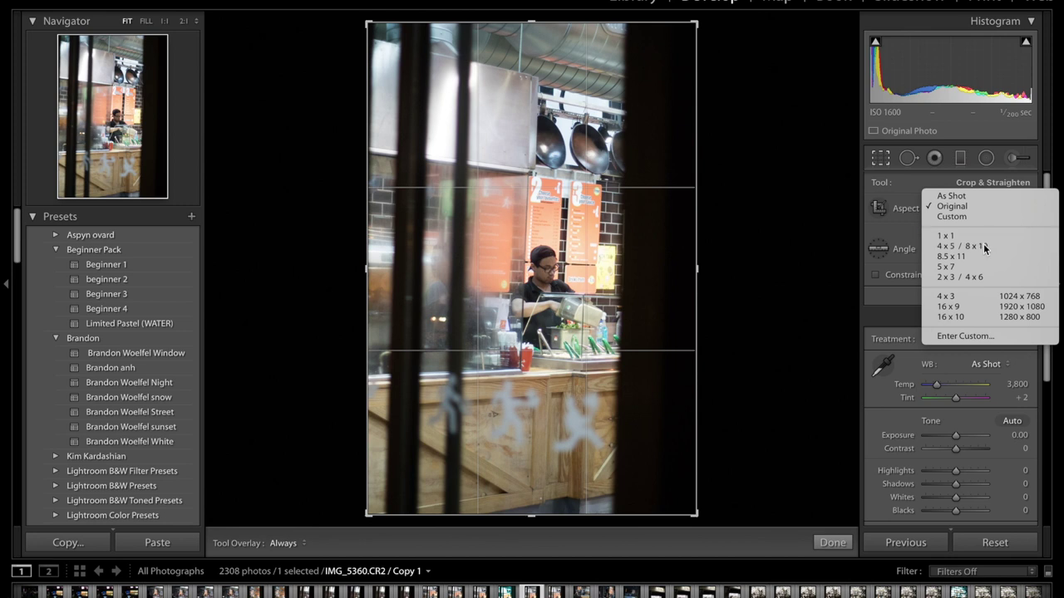
pyautogui.click(984, 248)
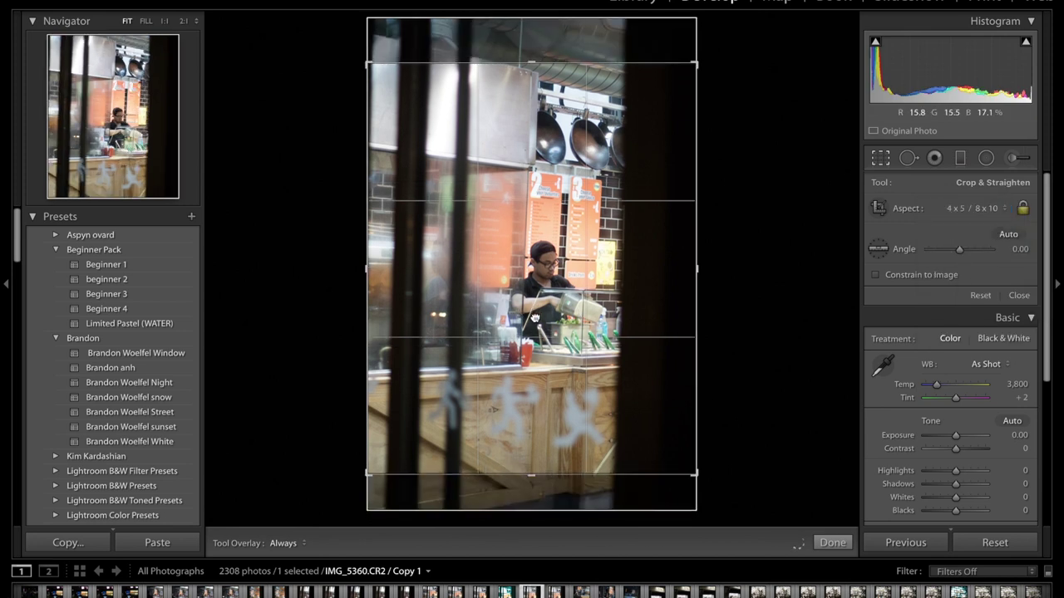
pyautogui.moveTo(534, 318); pyautogui.dragTo(535, 332)
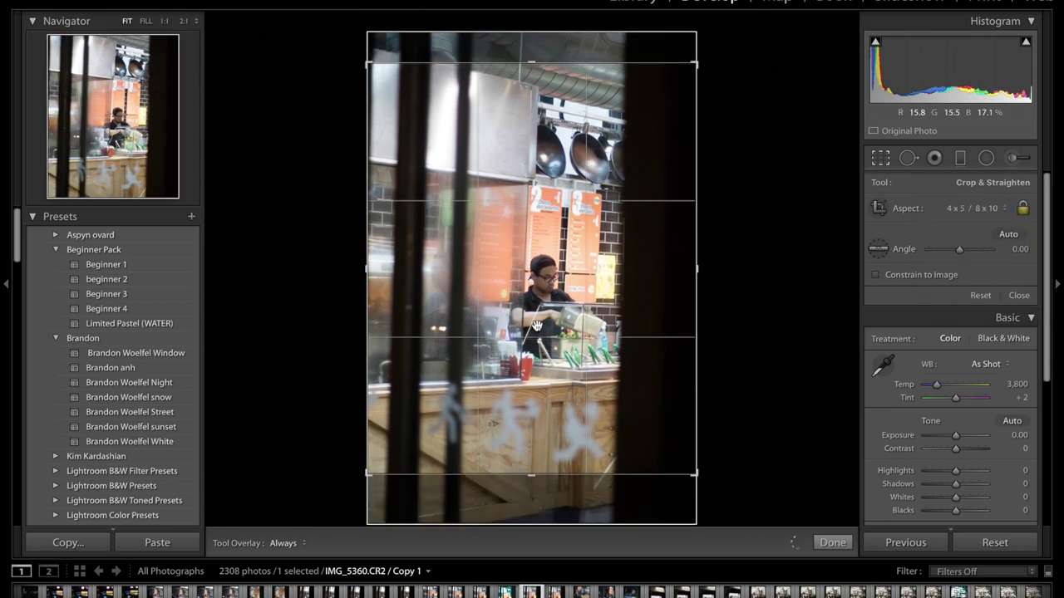
pyautogui.click(835, 544)
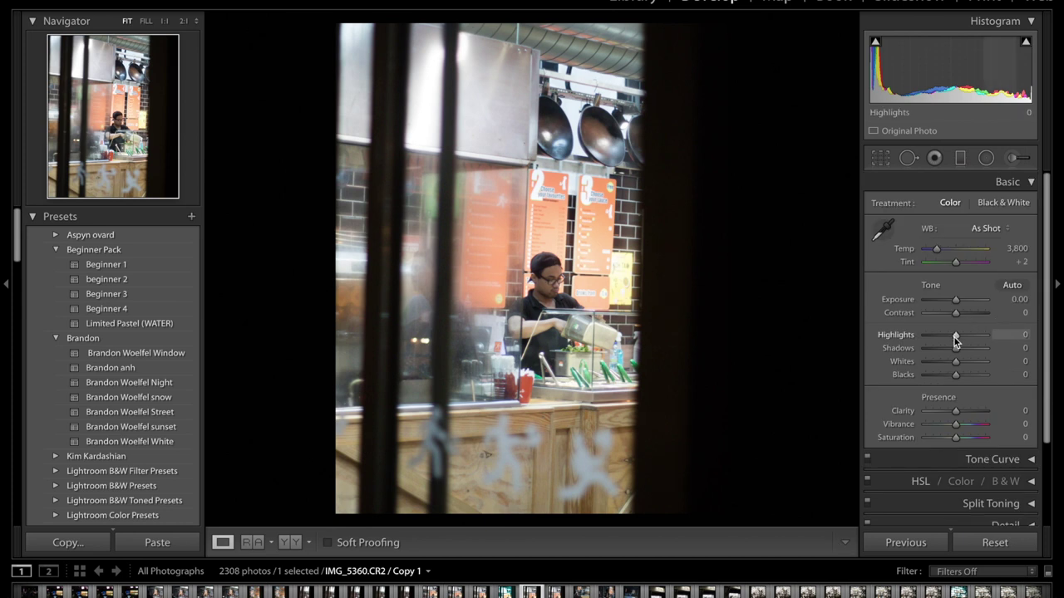
# Step: Set Highlights +63, Contrast +18, Clarity +15, lift exposure slightly, Temp 3,417 and Vibrance -4
pyautogui.moveTo(954, 337); pyautogui.dragTo(963, 412)
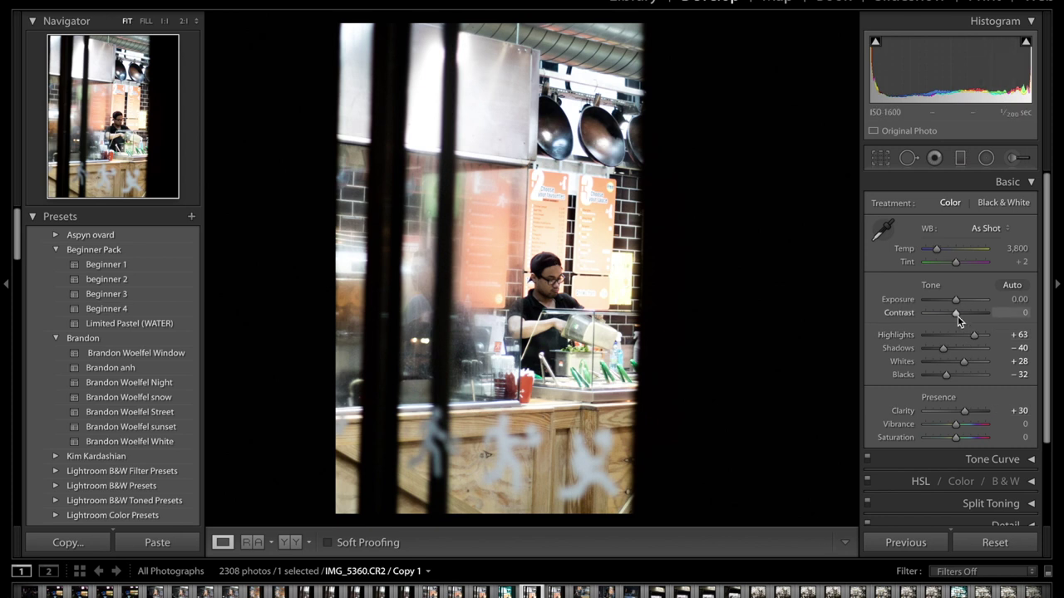
pyautogui.moveTo(958, 313); pyautogui.dragTo(962, 315)
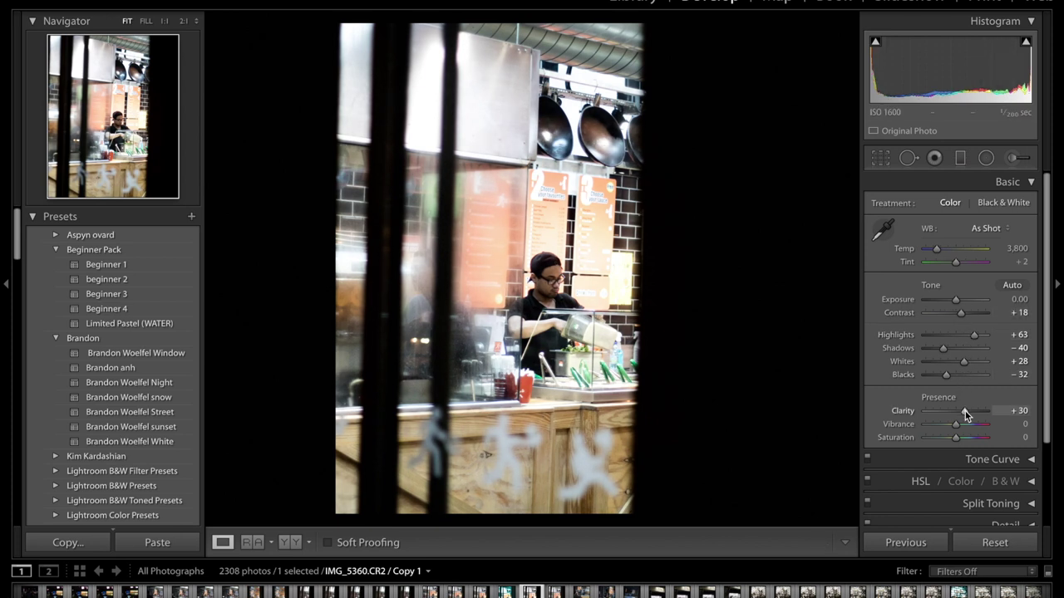
pyautogui.moveTo(966, 416); pyautogui.dragTo(961, 415)
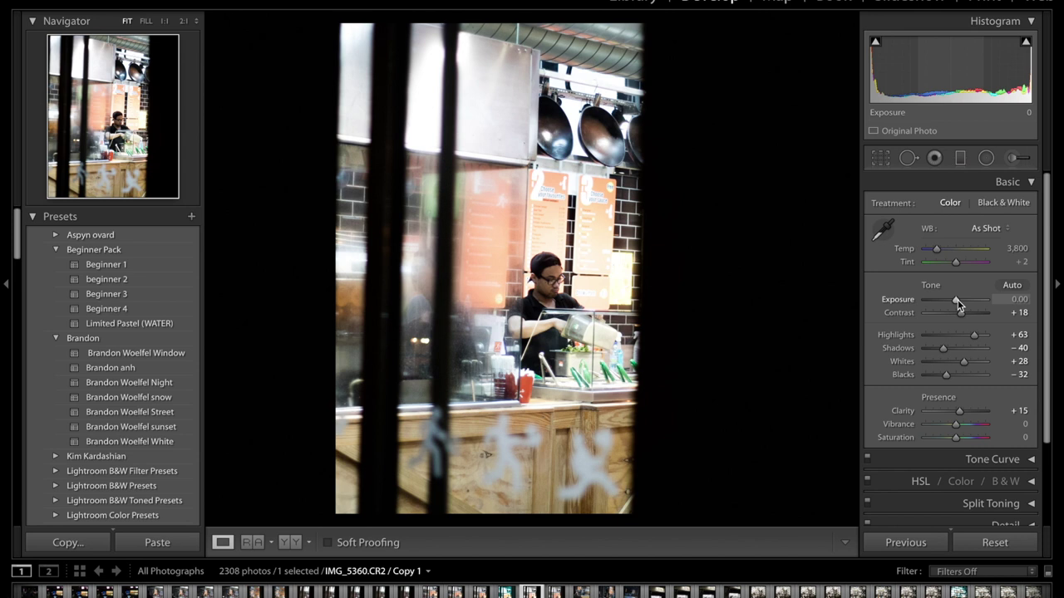
pyautogui.moveTo(955, 300); pyautogui.dragTo(954, 301)
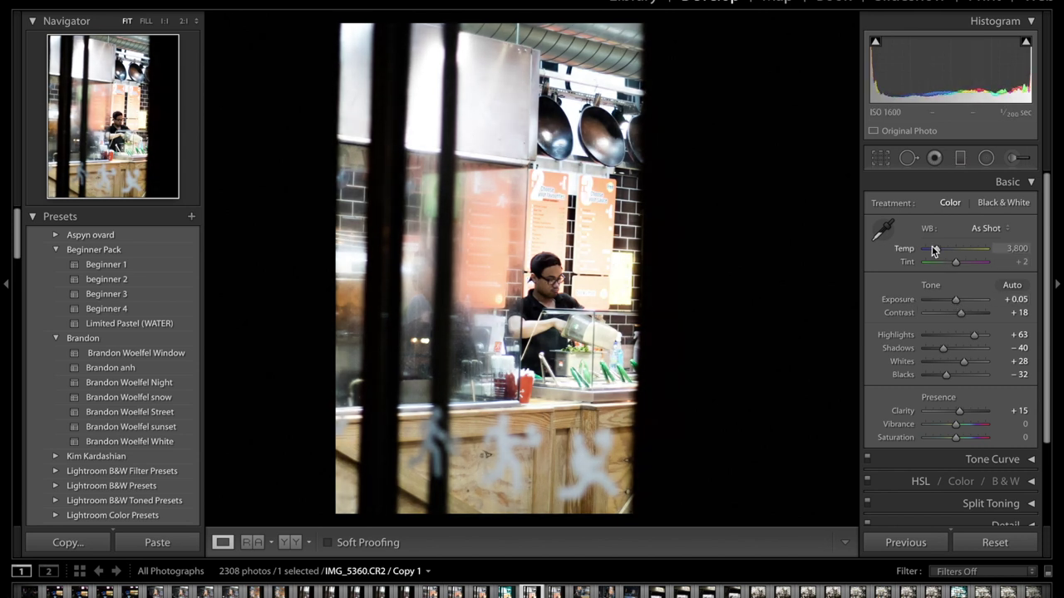
pyautogui.moveTo(937, 249); pyautogui.dragTo(933, 249)
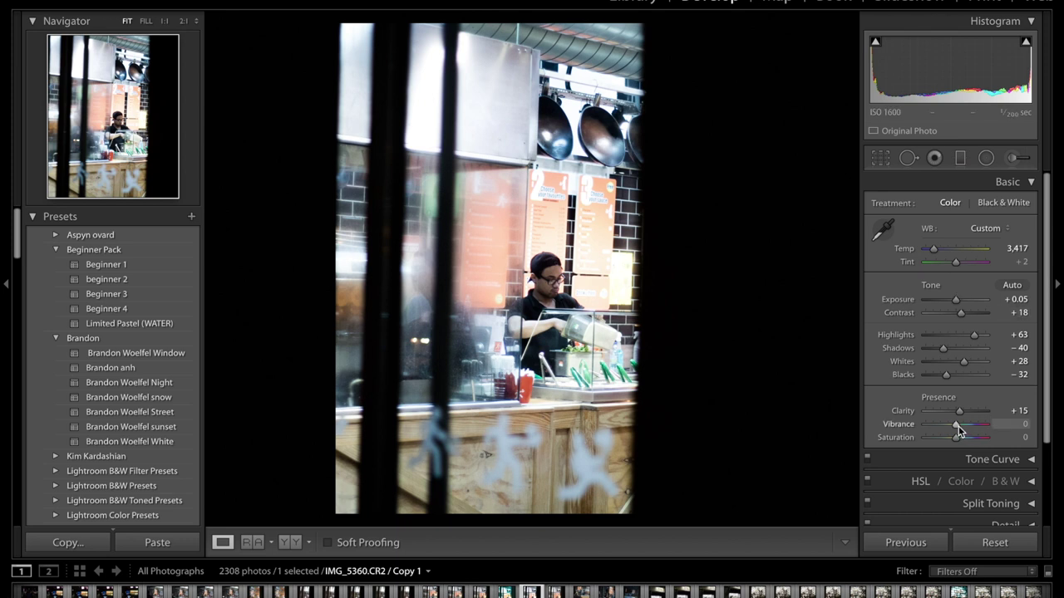
pyautogui.moveTo(956, 424); pyautogui.dragTo(966, 440)
# Step: Shape an S-shaped RGB tone curve: raise the upper tones, deepen the shadows, lower the white endpoint
pyautogui.scroll(-1, 974, 440)
pyautogui.click(990, 446)
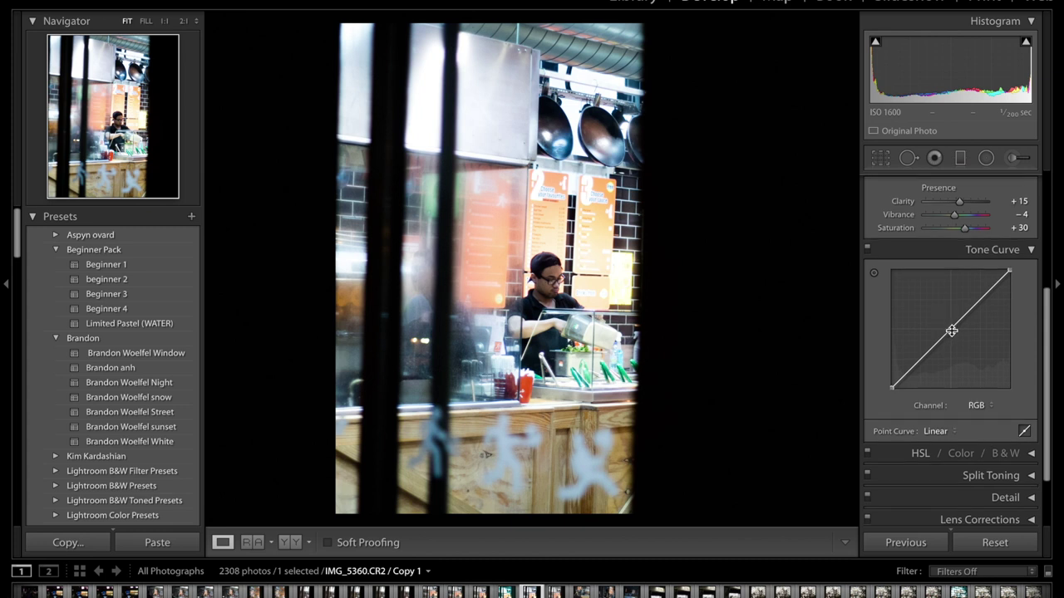
pyautogui.click(951, 330)
pyautogui.moveTo(979, 301); pyautogui.dragTo(978, 303)
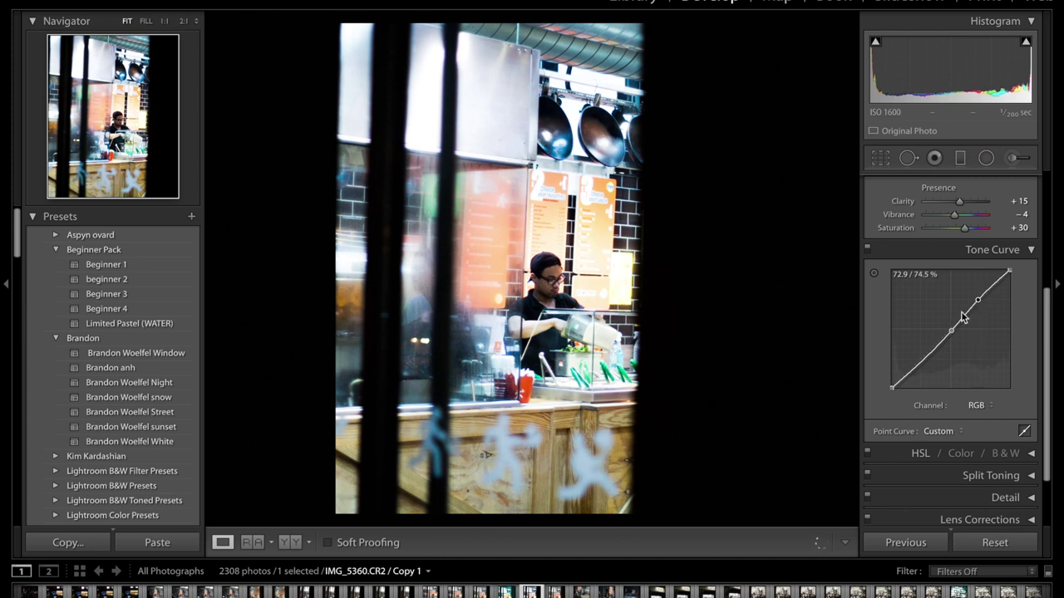
pyautogui.click(920, 364)
pyautogui.moveTo(922, 369); pyautogui.dragTo(891, 381)
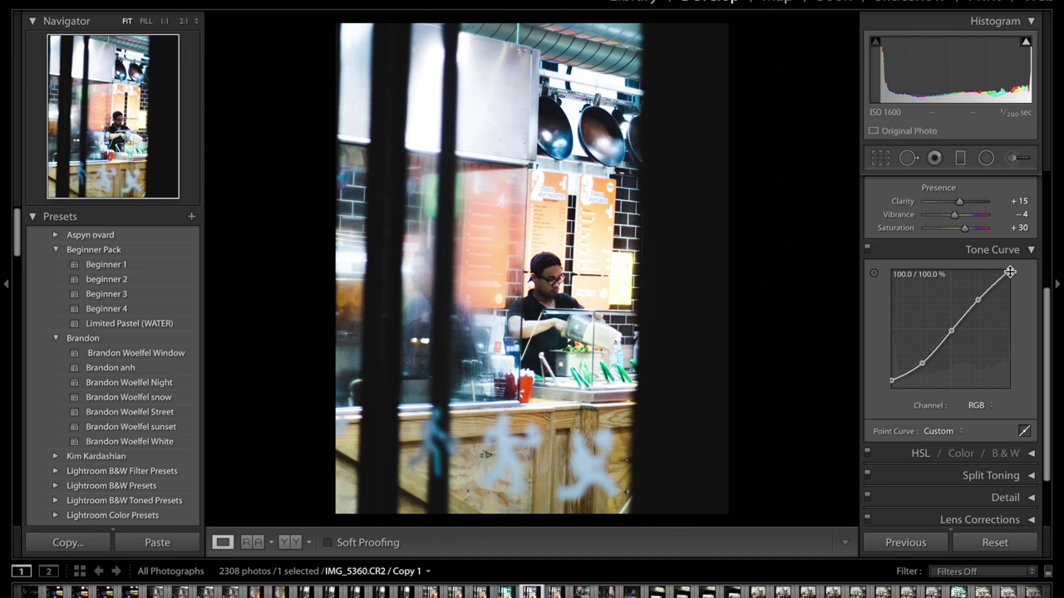
pyautogui.moveTo(1009, 274); pyautogui.dragTo(1011, 284)
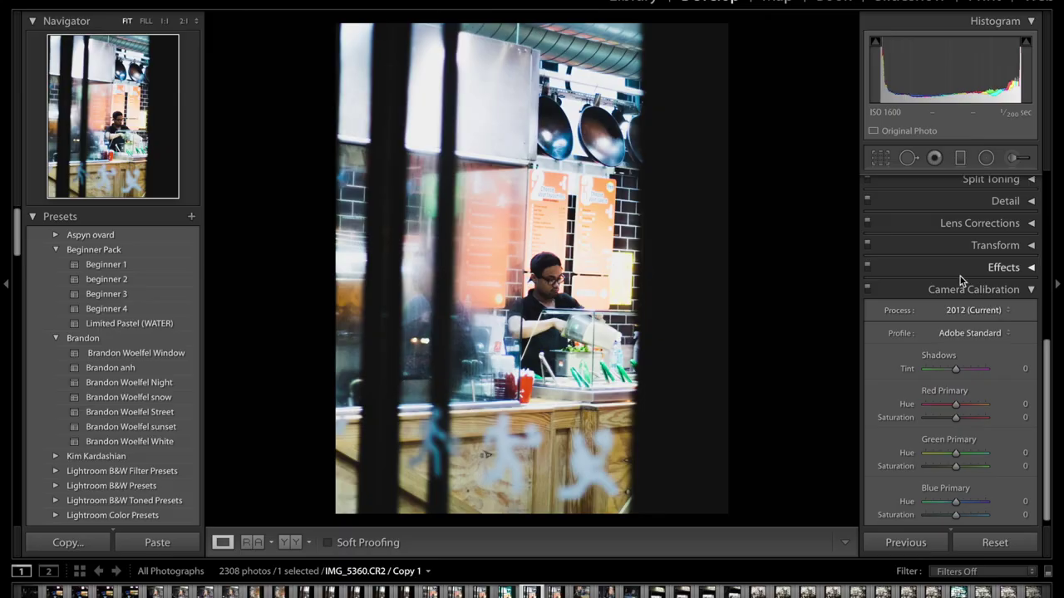
# Step: Set calibration Red Primary Hue +100, Saturation -35 and Blue Primary Hue -100, Saturation -39
pyautogui.moveTo(957, 411); pyautogui.dragTo(1017, 408)
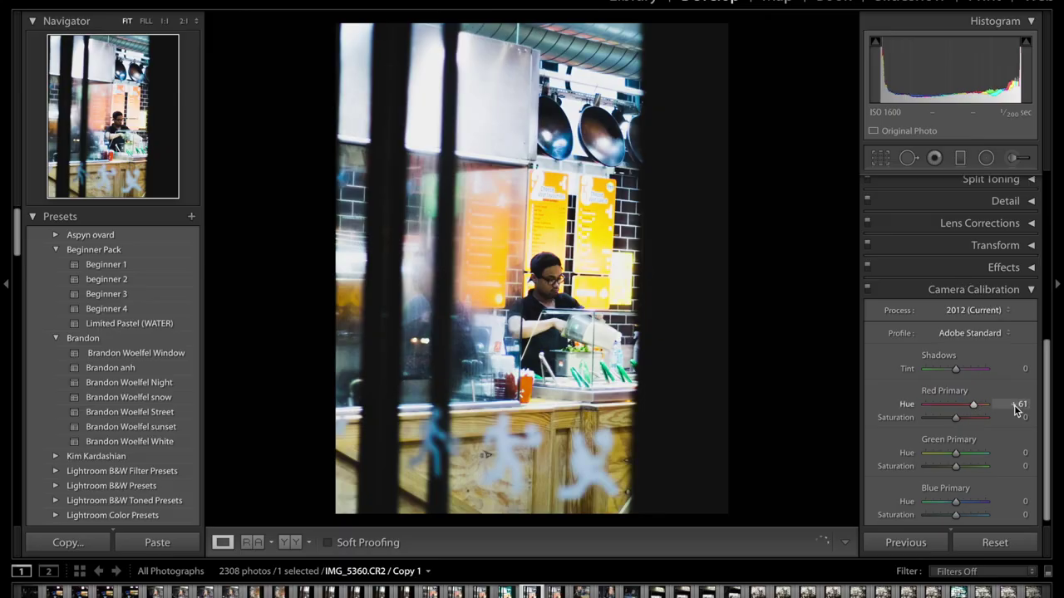
pyautogui.moveTo(945, 504); pyautogui.dragTo(917, 503)
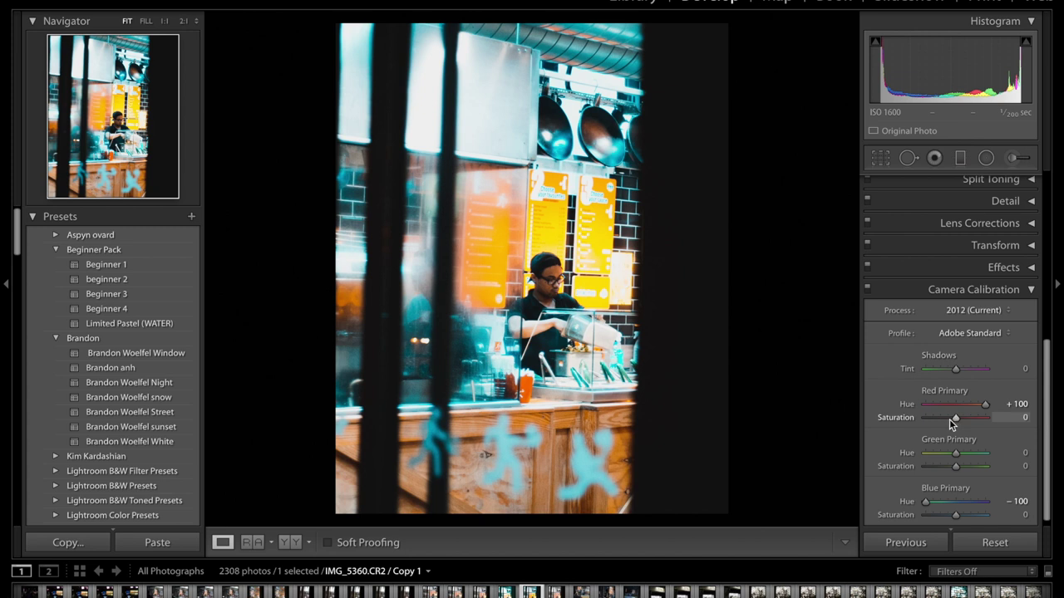
pyautogui.moveTo(949, 419); pyautogui.dragTo(943, 421)
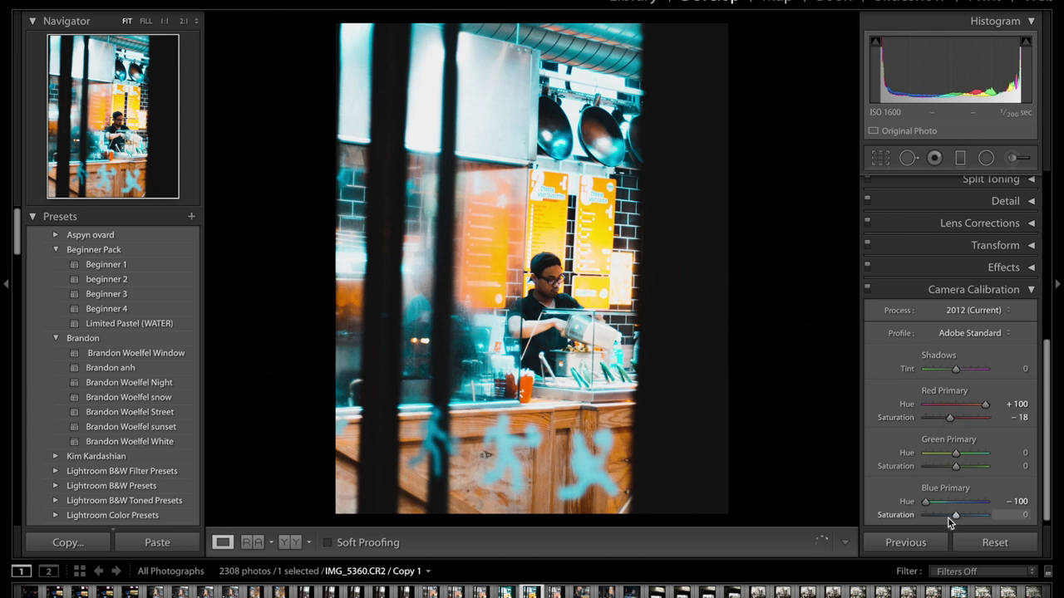
pyautogui.moveTo(949, 517); pyautogui.dragTo(943, 517)
pyautogui.moveTo(950, 418); pyautogui.dragTo(945, 419)
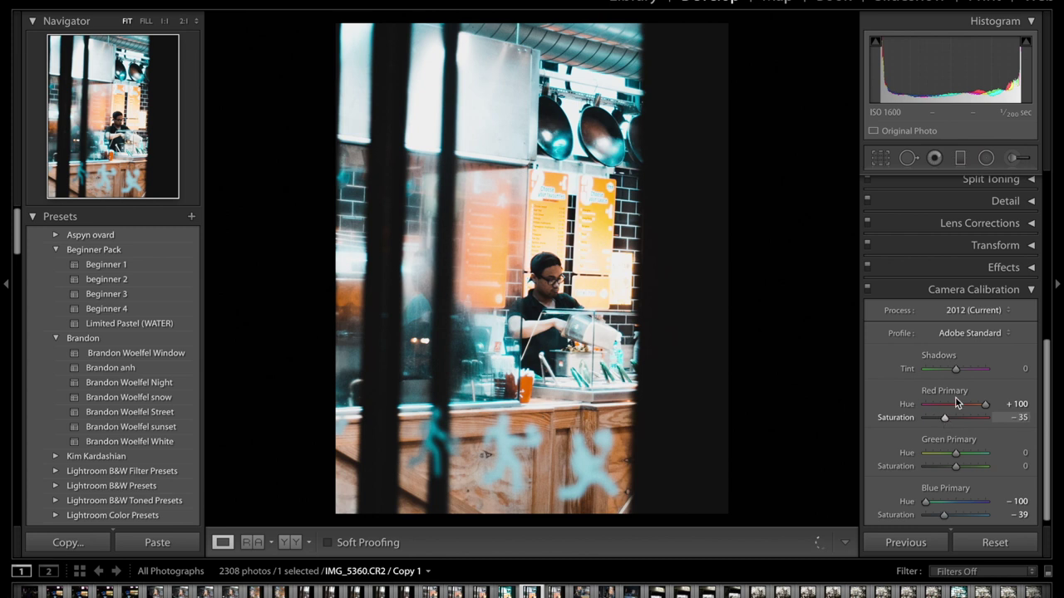
# Step: In HSL, lower Orange saturation to -19, raise Blue saturation to +30 and shift Blue hue to -4
pyautogui.click(976, 288)
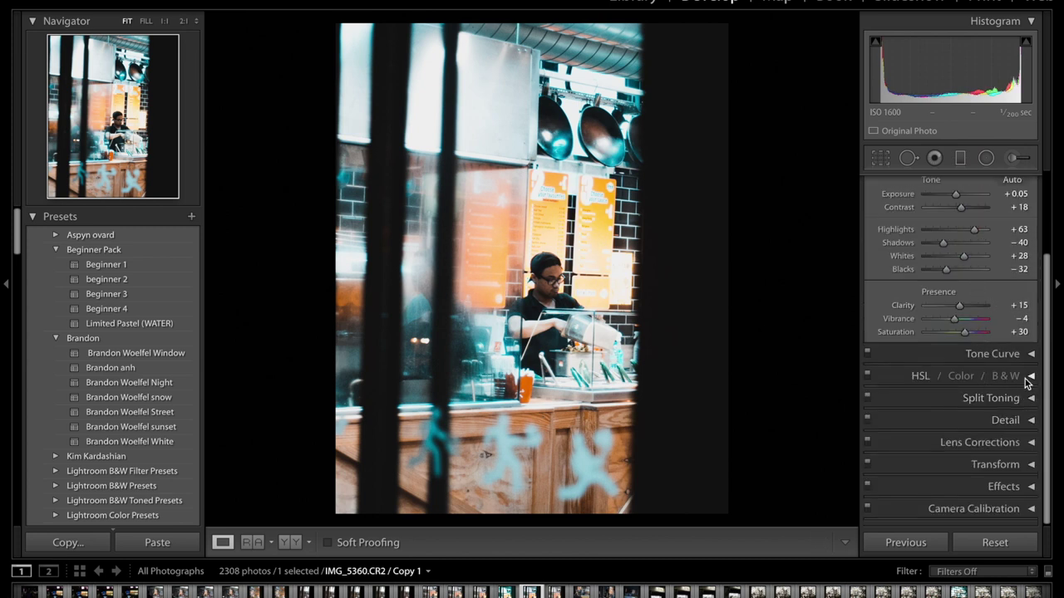
pyautogui.click(1028, 376)
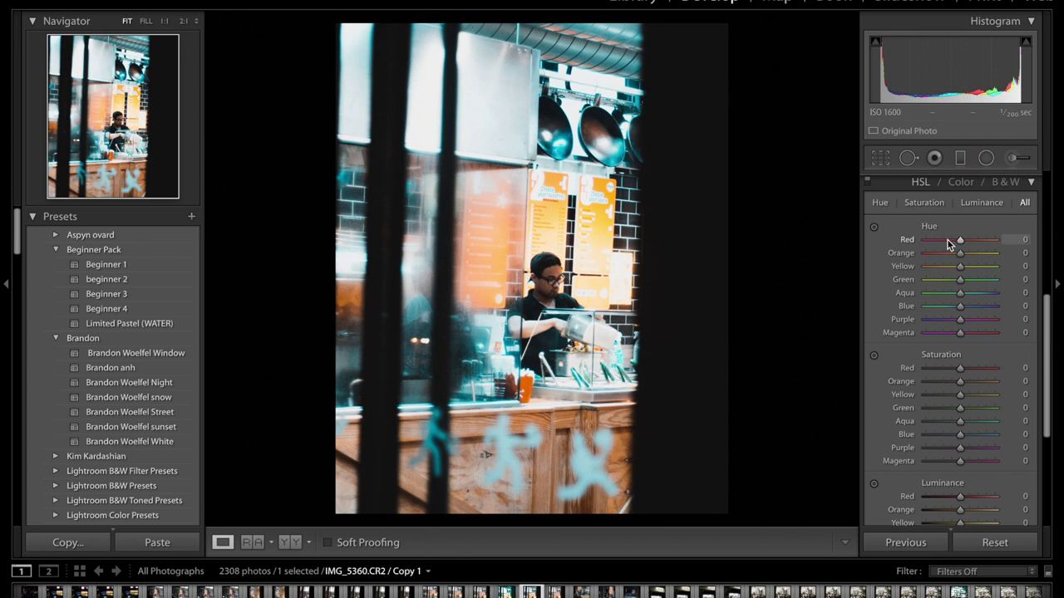
pyautogui.scroll(-1, 947, 438)
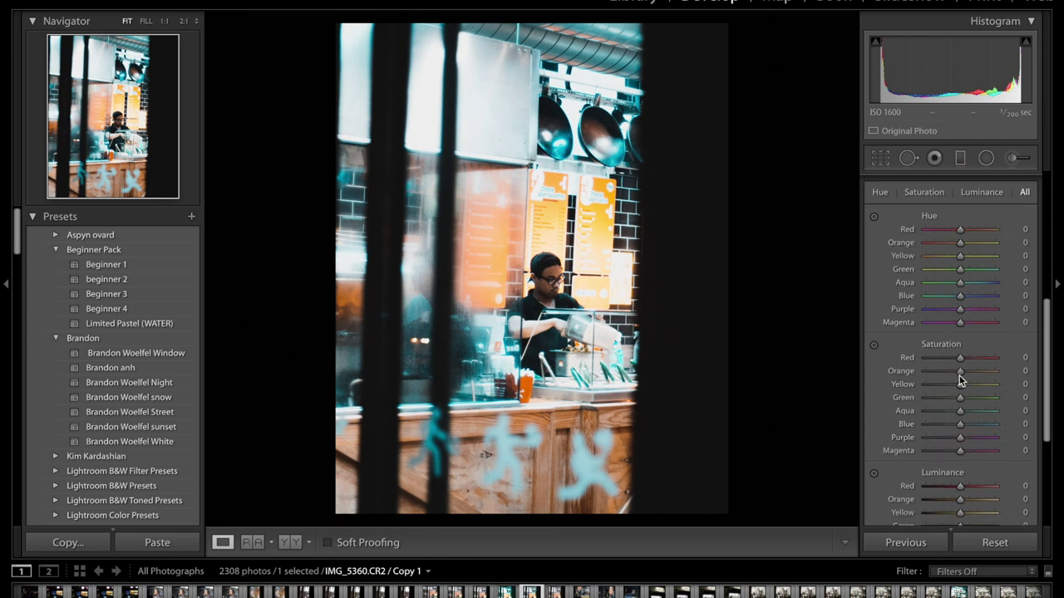
pyautogui.moveTo(959, 376); pyautogui.dragTo(966, 361)
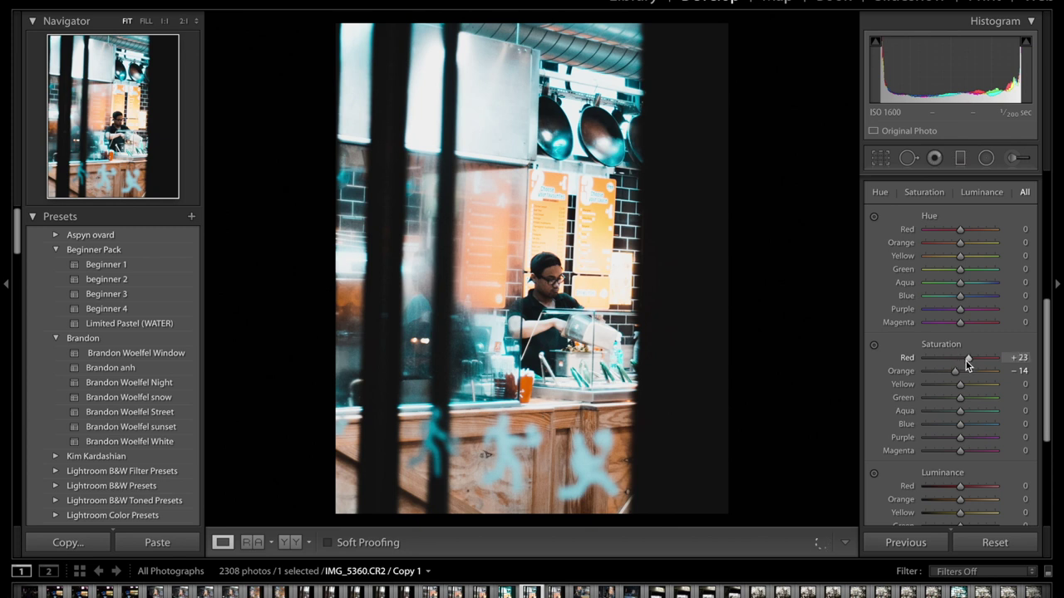
pyautogui.moveTo(969, 421); pyautogui.dragTo(972, 411)
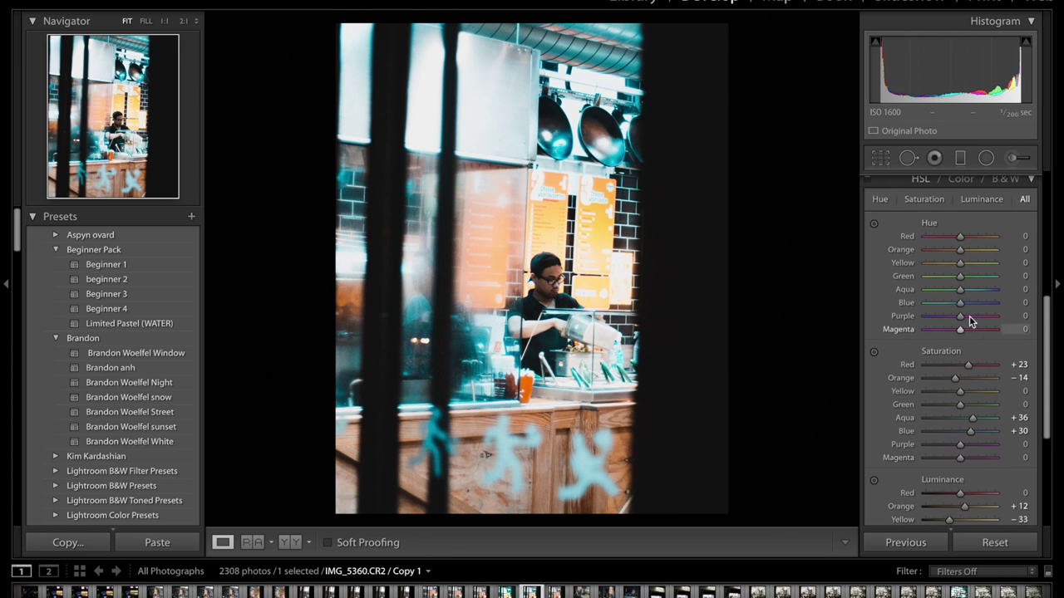
pyautogui.moveTo(954, 308); pyautogui.dragTo(961, 313)
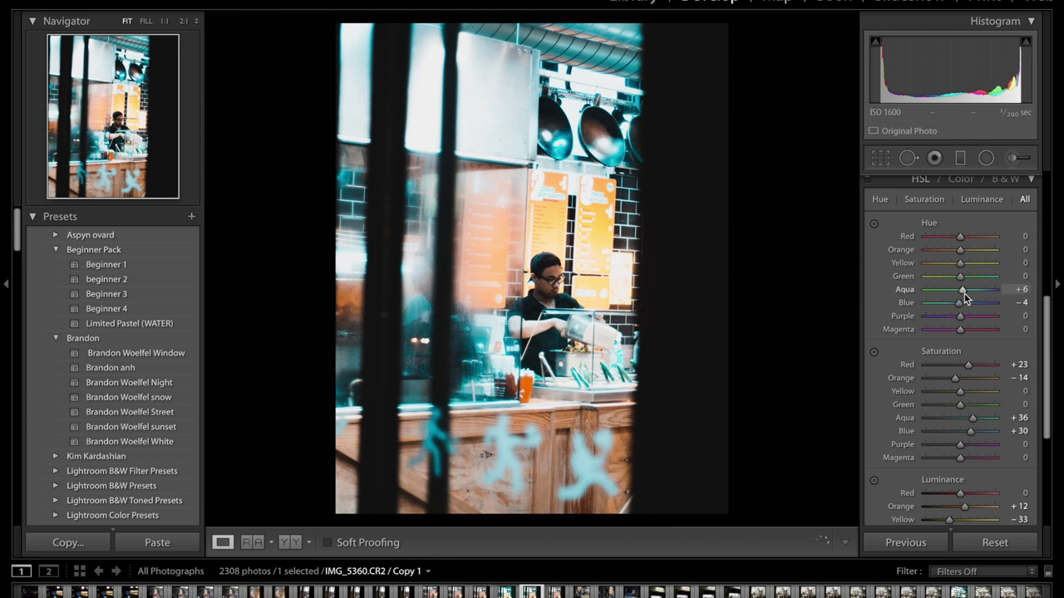
pyautogui.scroll(1, 956, 239)
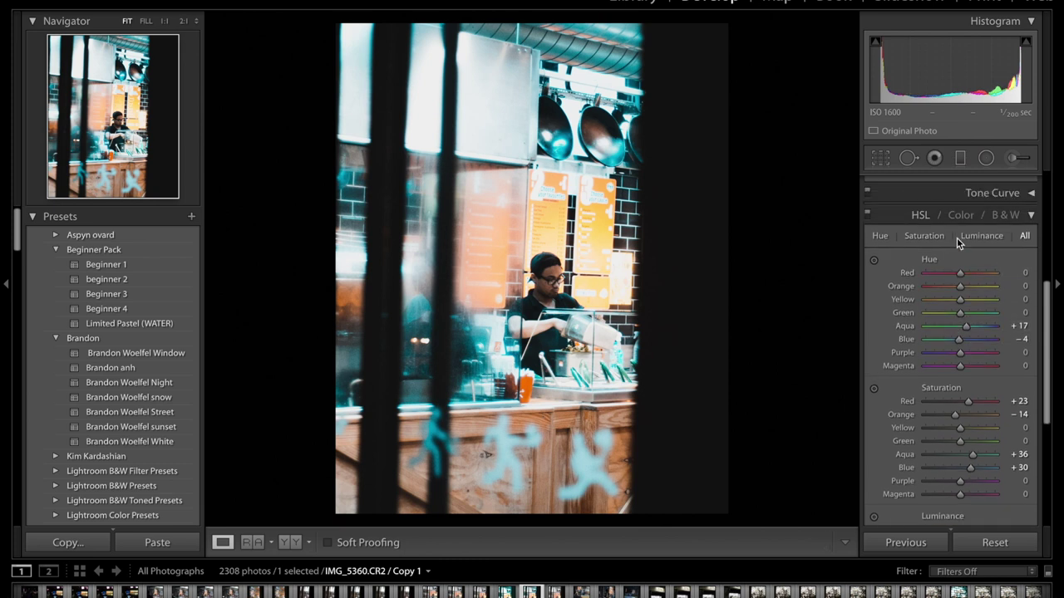
# Step: Tint the highlights blue at Hue 199 / Saturation 5 and the shadows orange at Hue 24 / Saturation 4
pyautogui.click(1031, 218)
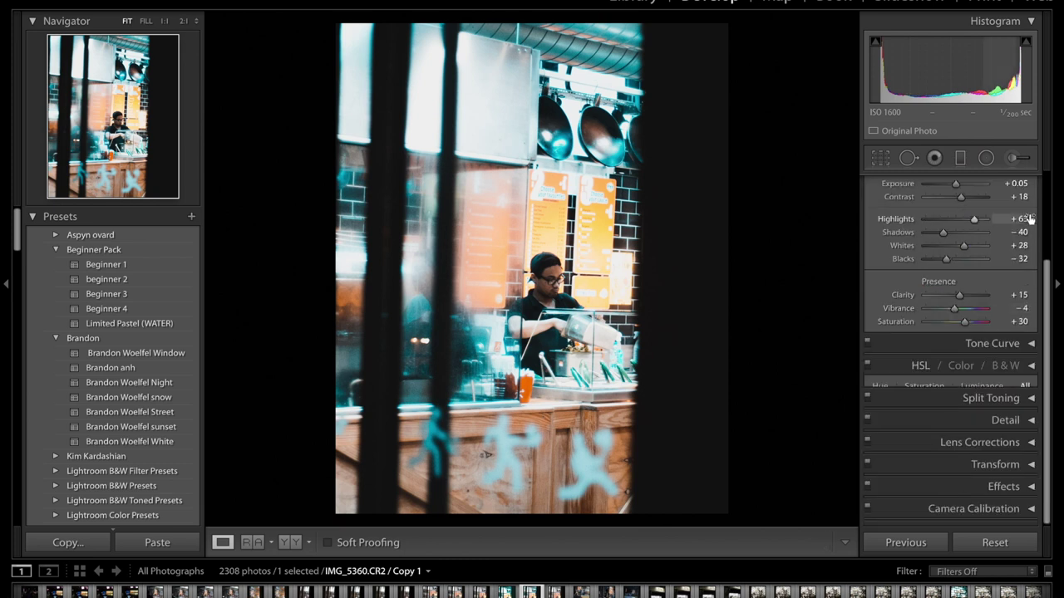
pyautogui.click(996, 404)
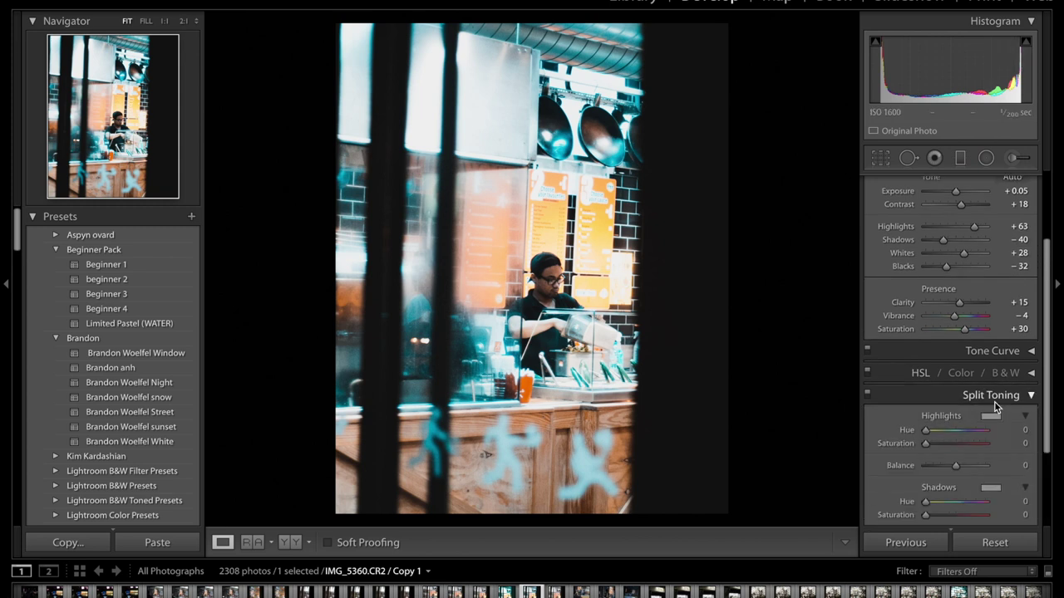
pyautogui.press('alt')
pyautogui.keyDown('alt'); pyautogui.click(926, 431); pyautogui.keyUp('alt')
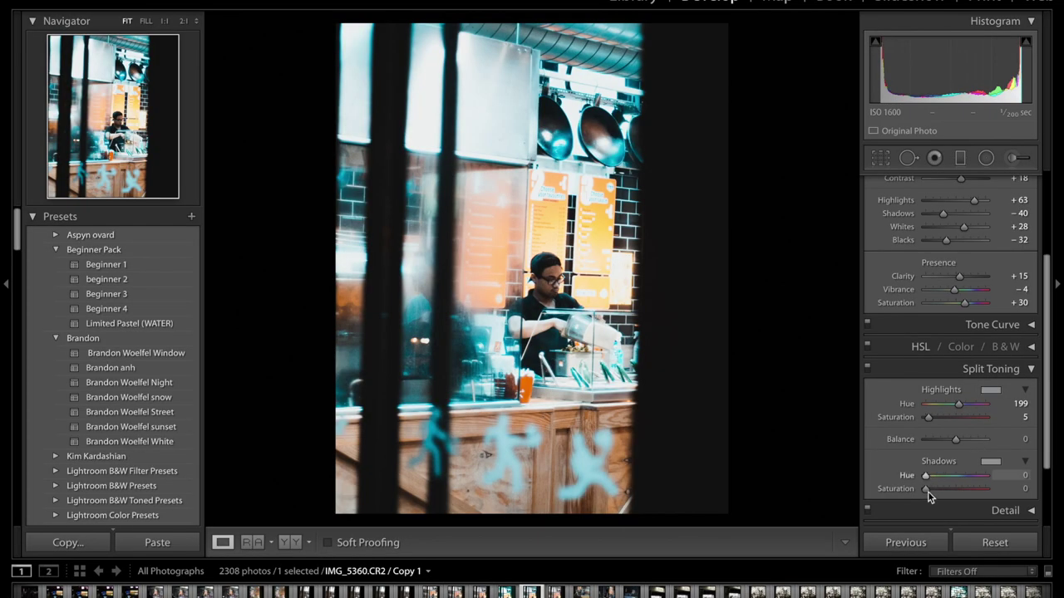
pyautogui.moveTo(926, 474); pyautogui.dragTo(929, 491)
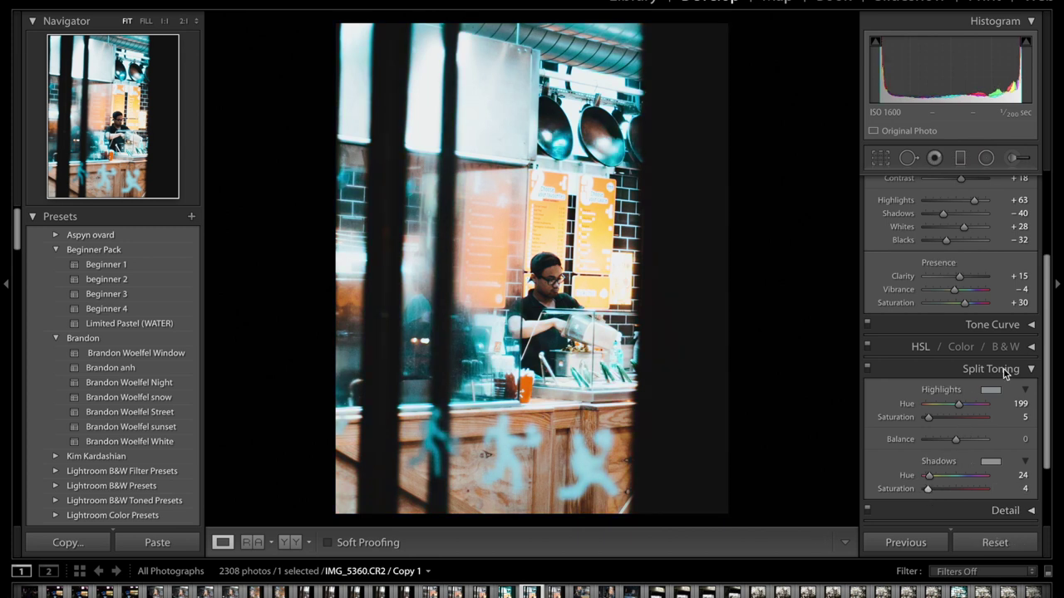
pyautogui.click(1025, 369)
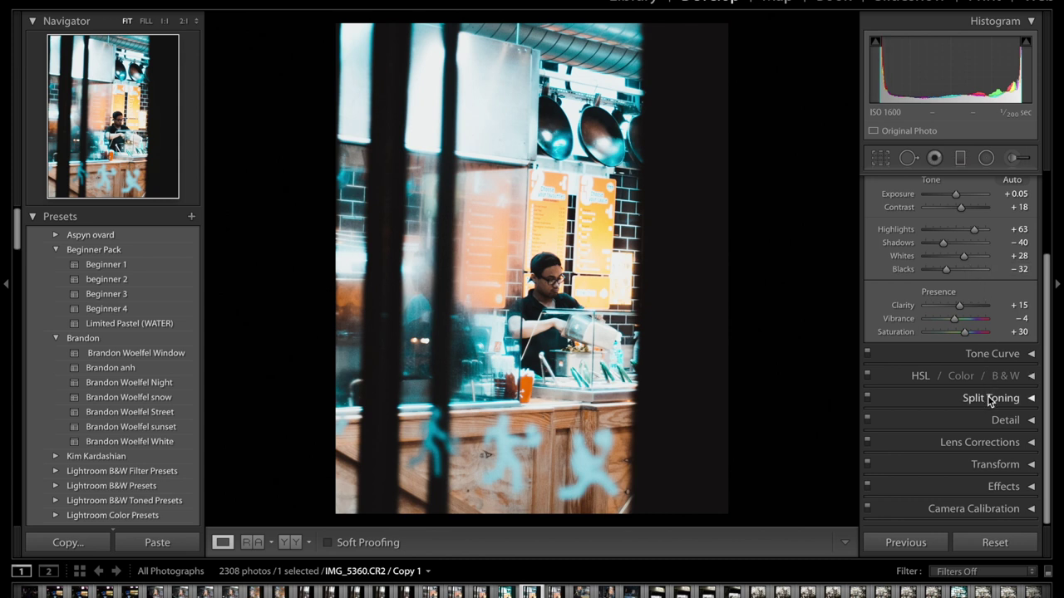
# Step: Set Luminance noise reduction in the Detail panel to 37
pyautogui.click(995, 420)
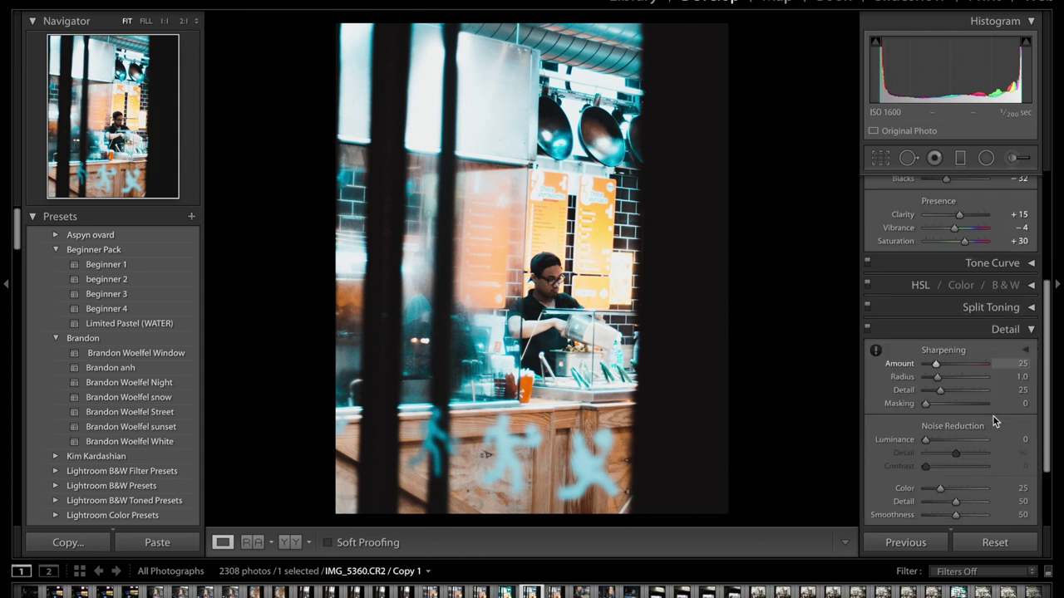
pyautogui.click(932, 441)
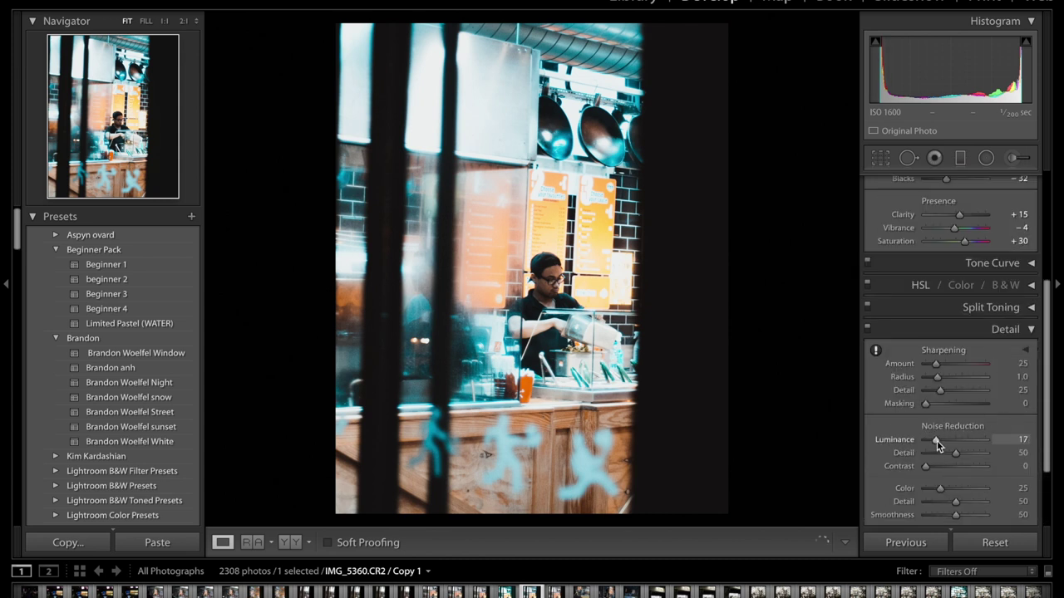
pyautogui.moveTo(937, 441); pyautogui.dragTo(948, 444)
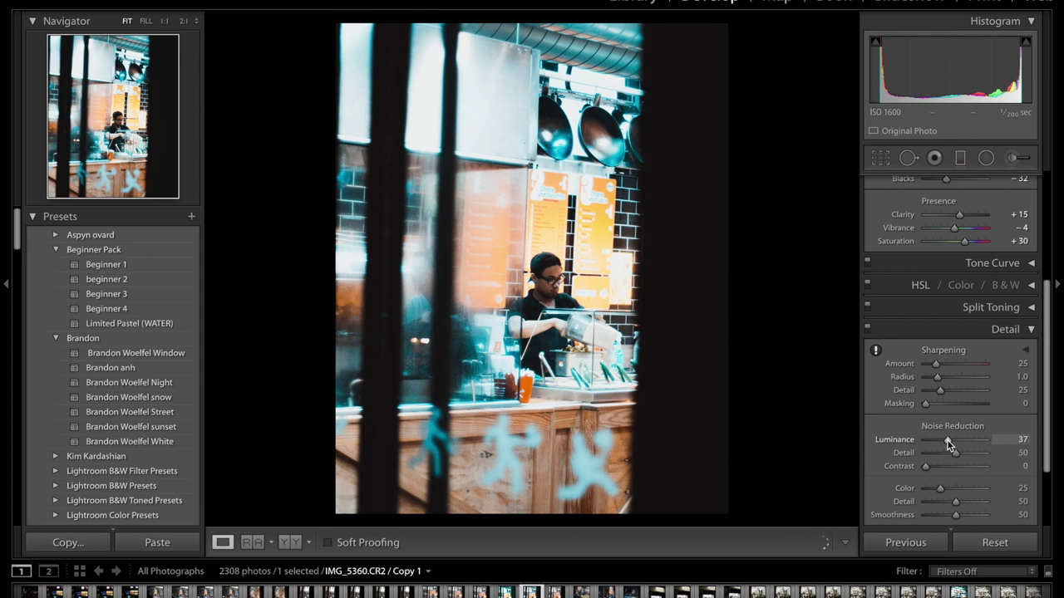
pyautogui.click(1003, 328)
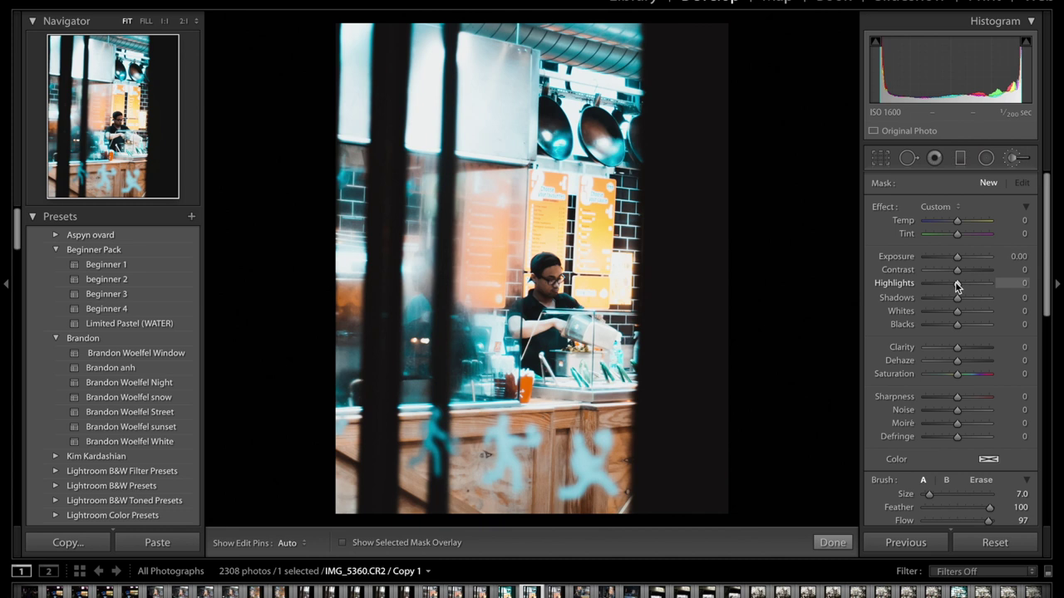
# Step: Paint a first brush adjustment over the chef with raised highlights and exposure
pyautogui.moveTo(962, 286); pyautogui.dragTo(959, 256)
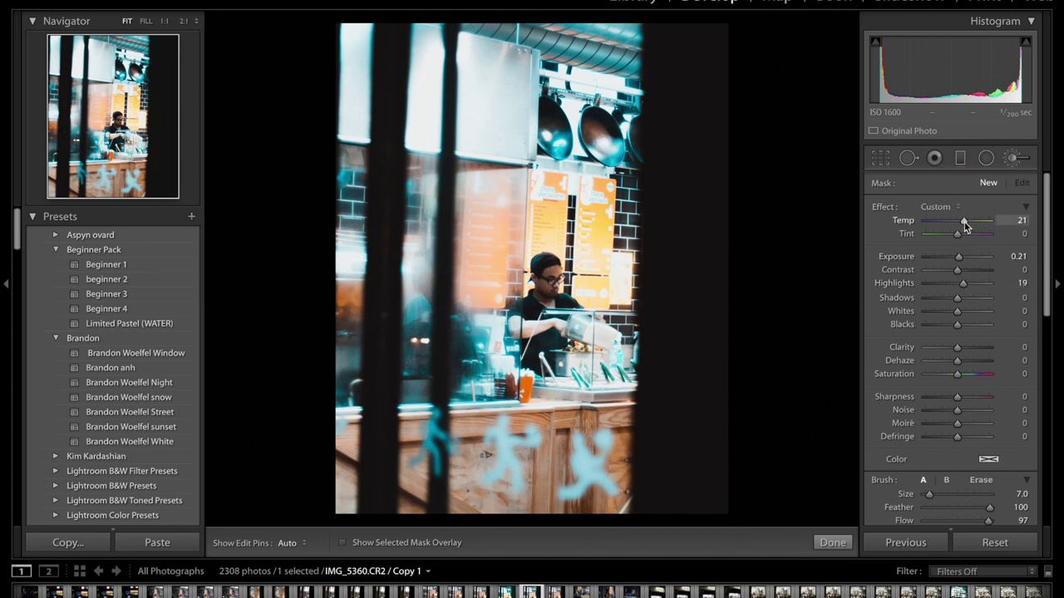
pyautogui.press('h')
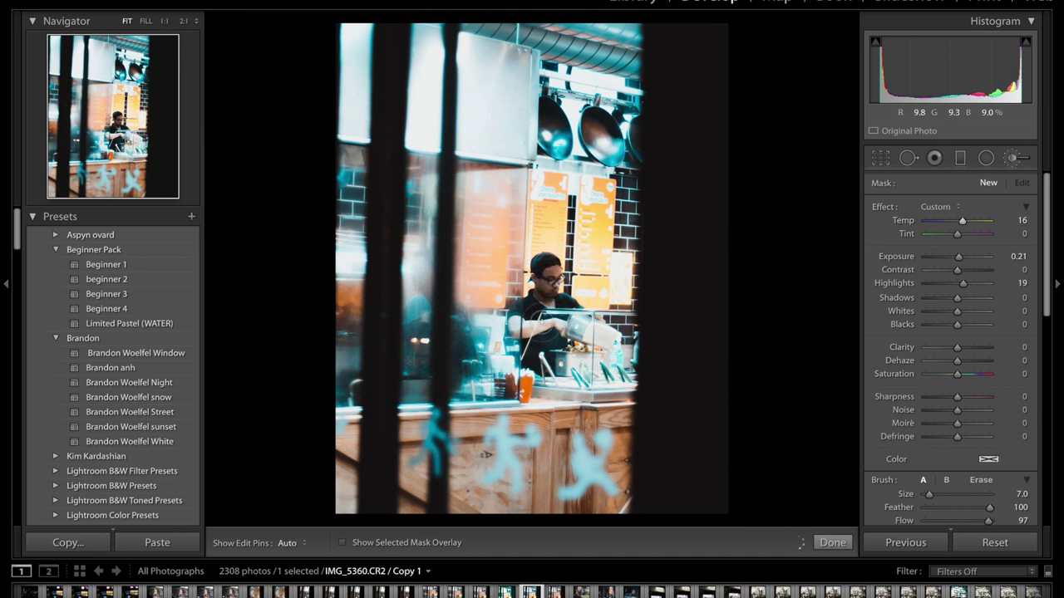
pyautogui.moveTo(523, 317); pyautogui.dragTo(549, 331)
pyautogui.press('h')
pyautogui.press('h')
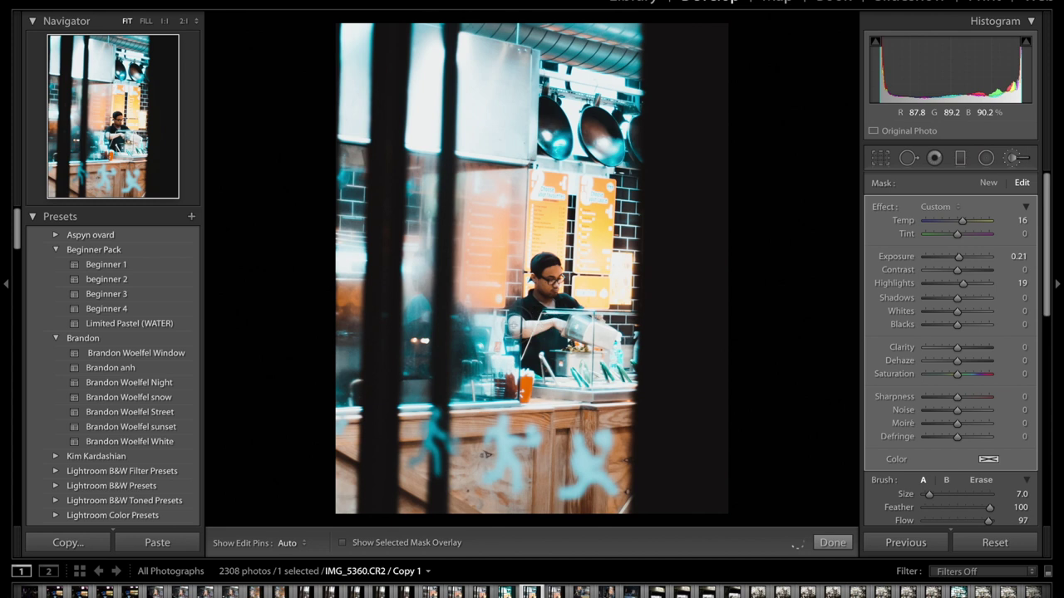
pyautogui.press('h')
# Step: Start a new brush mask with all effects reset and Exposure set to 0.49
pyautogui.click(989, 183)
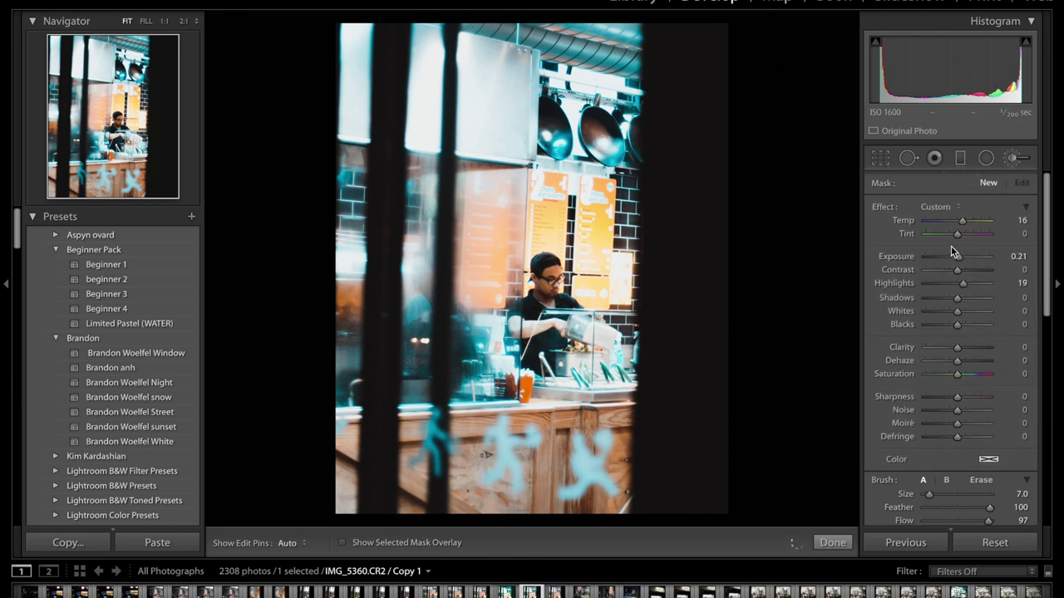
pyautogui.doubleClick(885, 208)
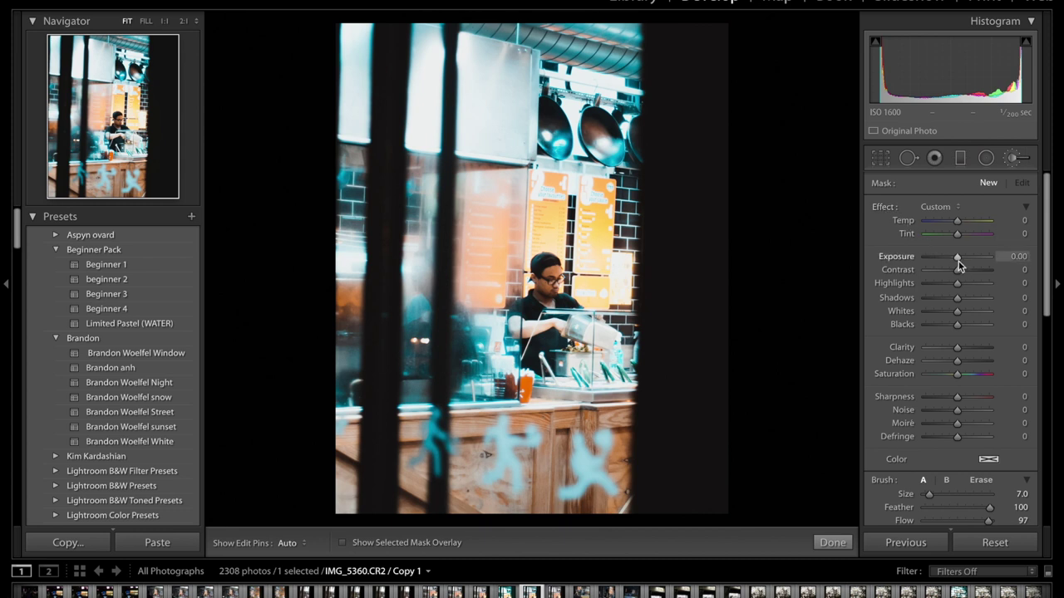
pyautogui.moveTo(958, 260); pyautogui.dragTo(961, 259)
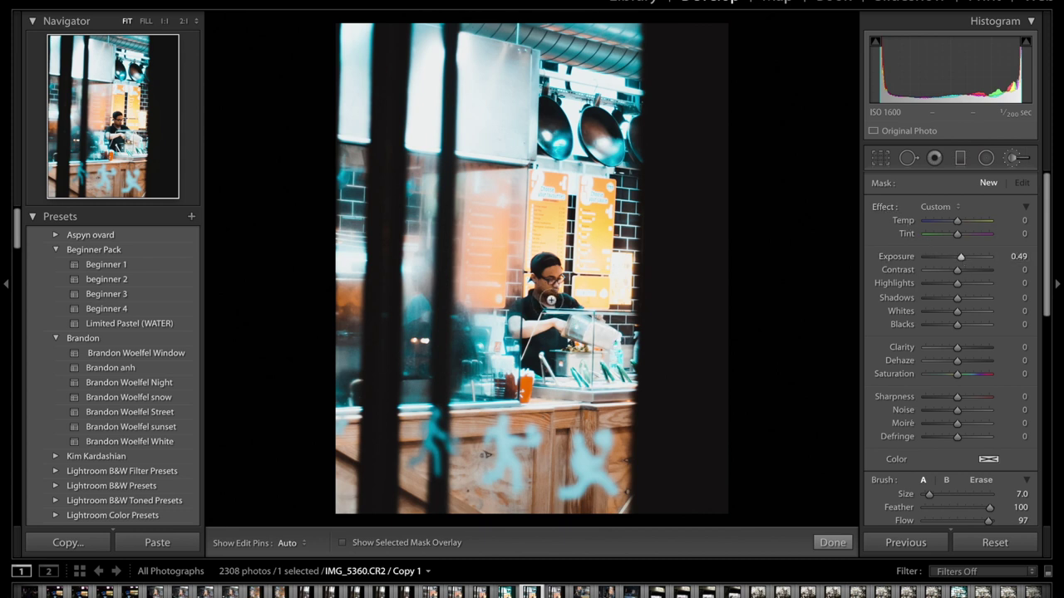
pyautogui.press('h')
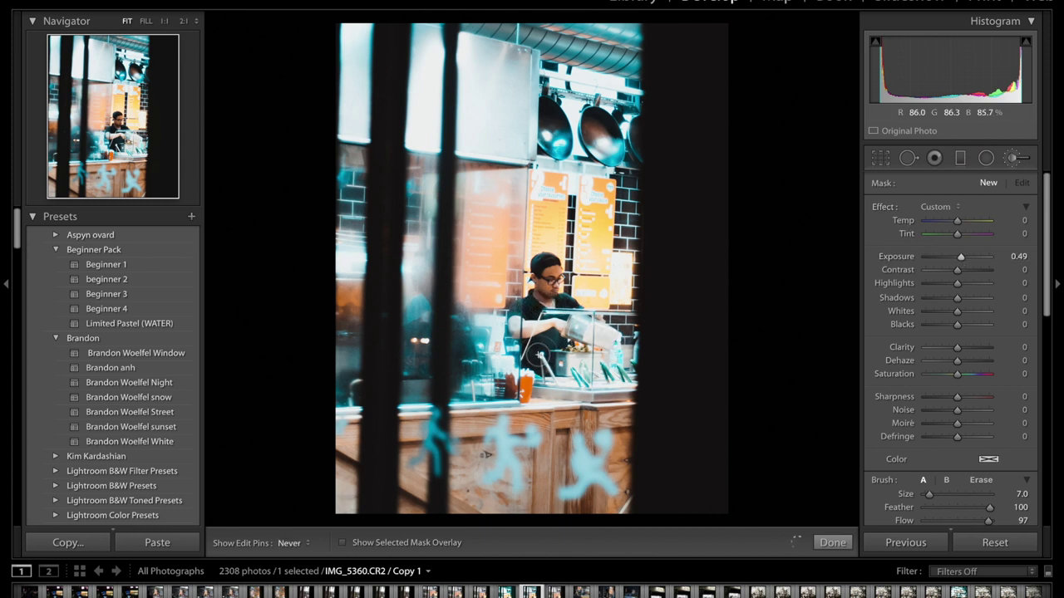
pyautogui.press('h')
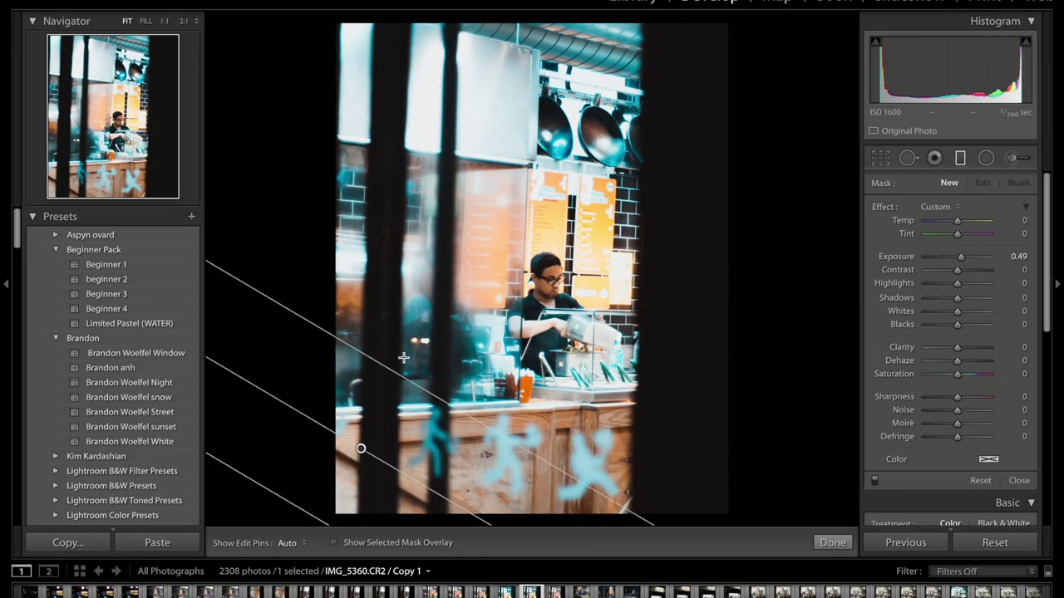
# Step: Draw a darkening graduated filter from the top-left corner, set to Temp +12 and Exposure -0.89
pyautogui.doubleClick(881, 207)
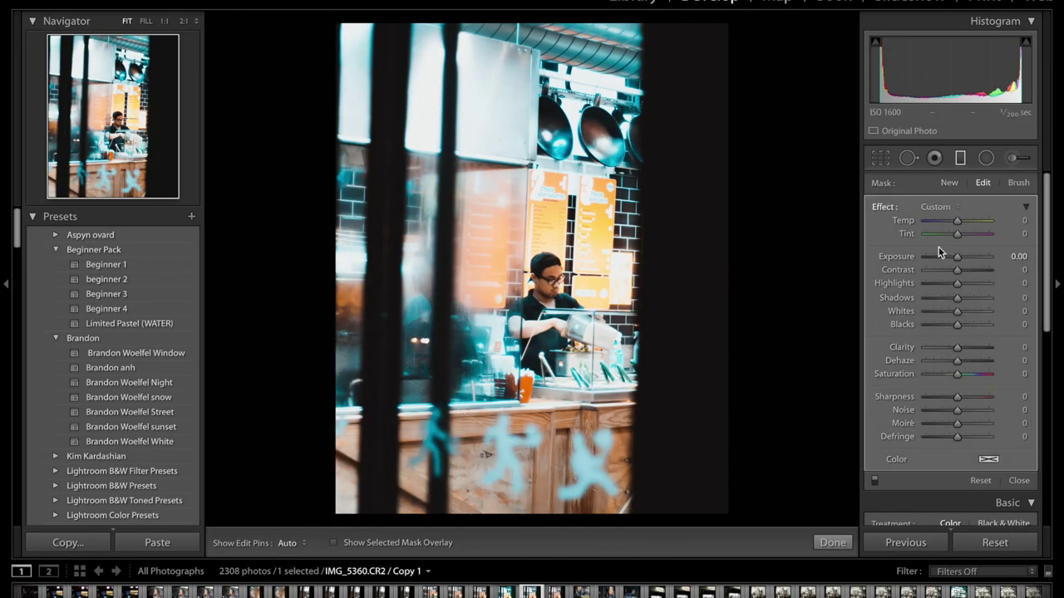
pyautogui.moveTo(958, 258); pyautogui.dragTo(951, 258)
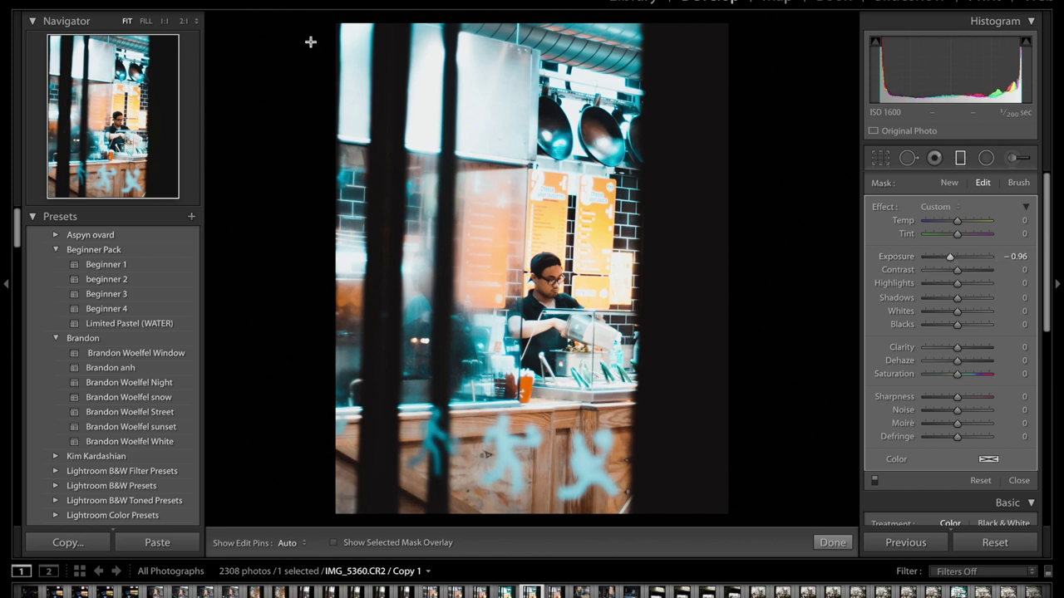
pyautogui.moveTo(315, 46)
pyautogui.moveTo(314, 46); pyautogui.dragTo(341, 213)
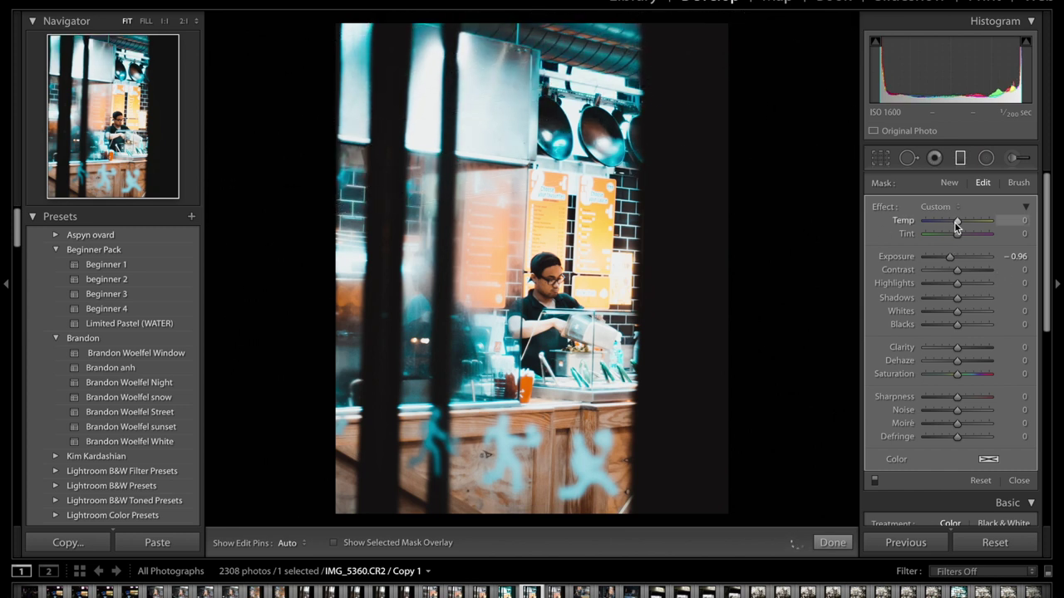
pyautogui.moveTo(959, 223); pyautogui.dragTo(962, 223)
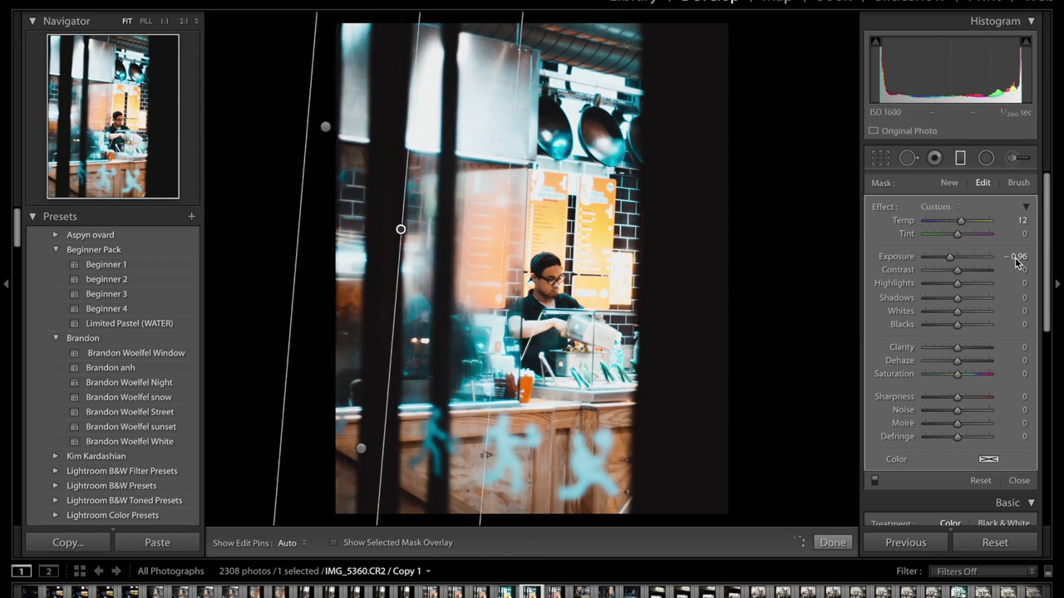
pyautogui.moveTo(949, 259); pyautogui.dragTo(951, 260)
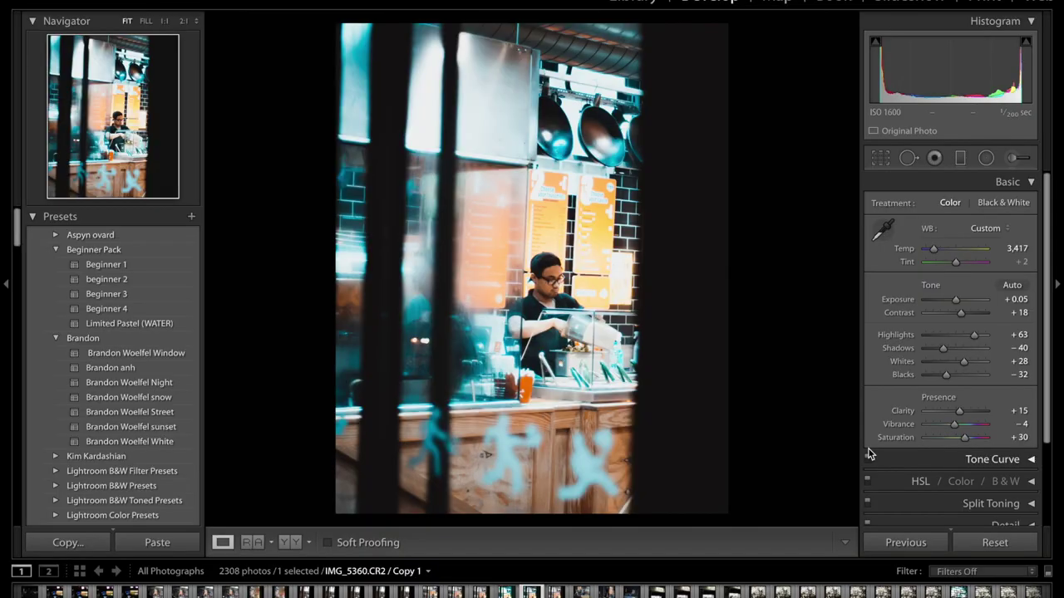
# Step: Test Enable Profile Corrections in Lens Corrections against the original photo, then switch it back off
pyautogui.press('\\')
pyautogui.hotkey('ctrl', '1')
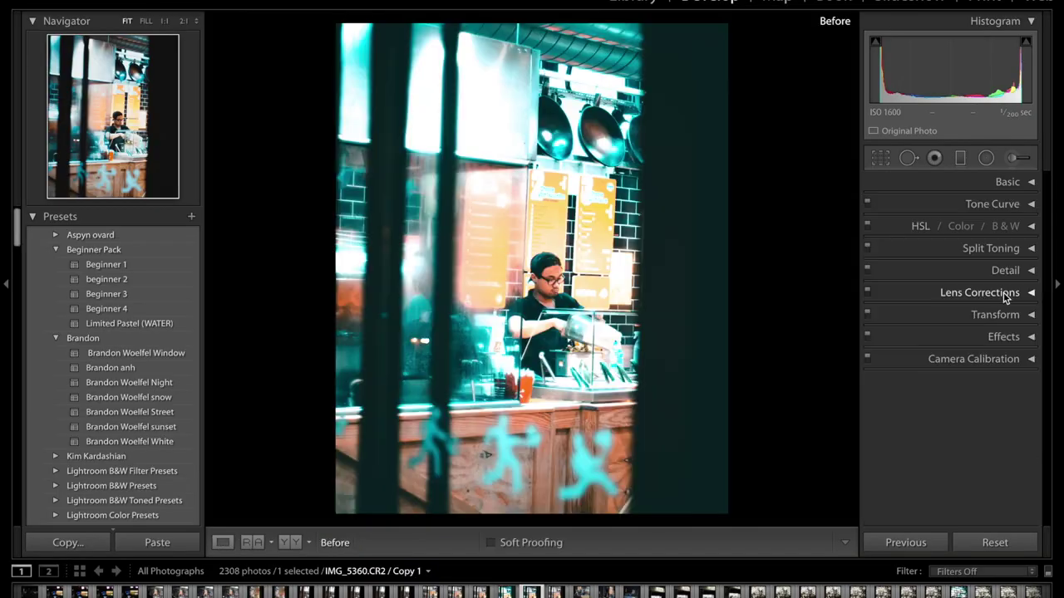
pyautogui.click(1005, 297)
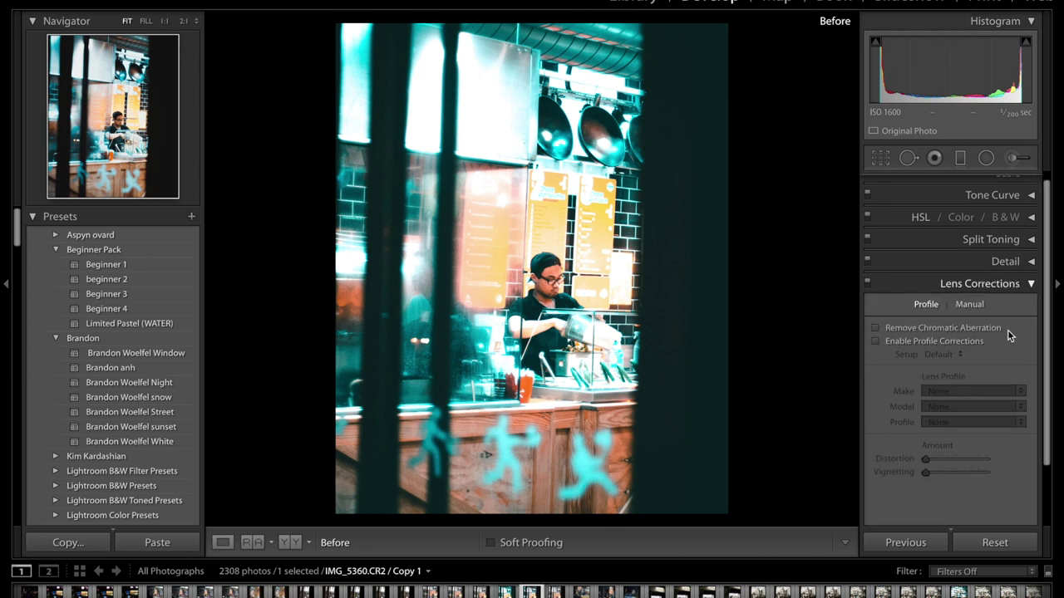
pyautogui.click(877, 341)
pyautogui.press('\\')
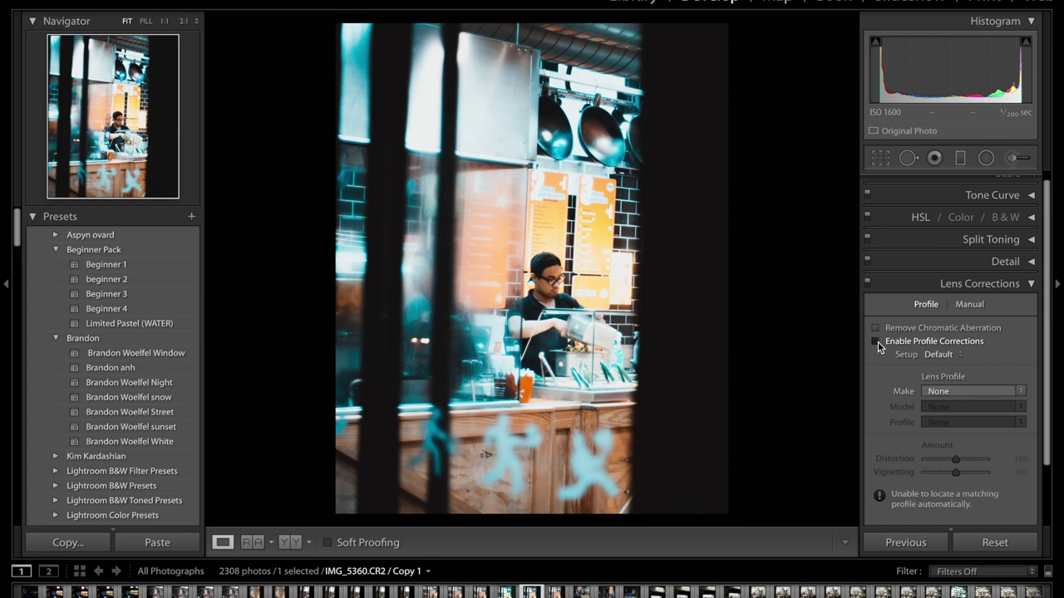
pyautogui.click(876, 341)
pyautogui.click(886, 287)
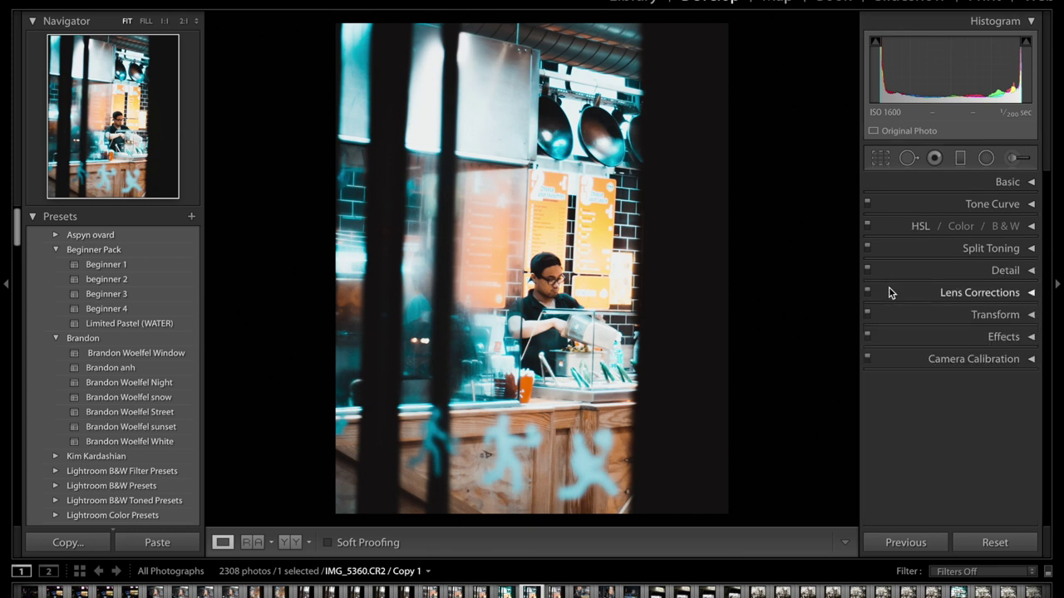
# Step: Apply Upright Auto perspective correction in the Transform panel
pyautogui.click(964, 314)
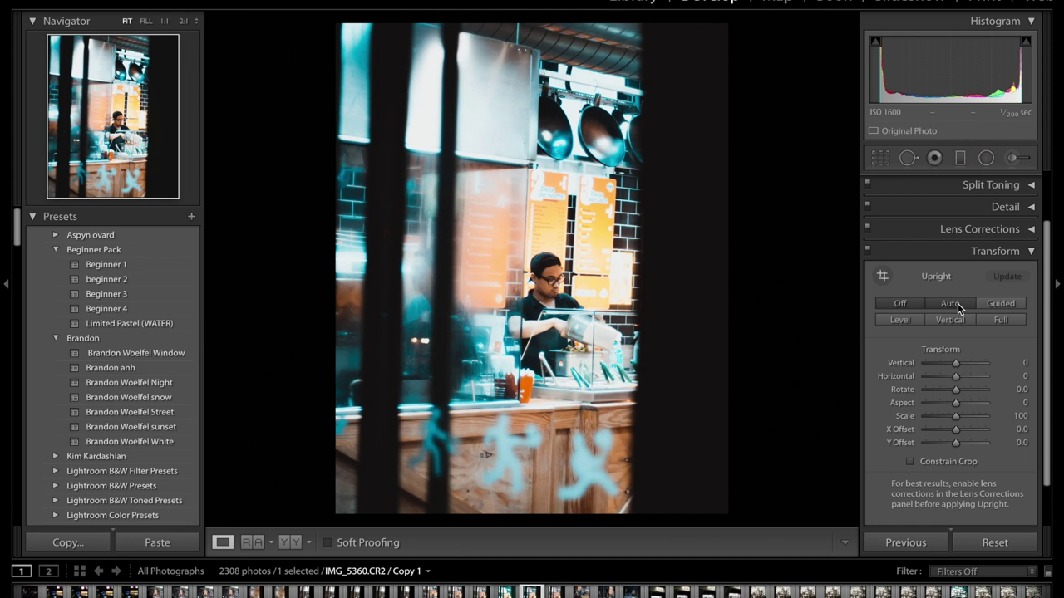
pyautogui.click(957, 303)
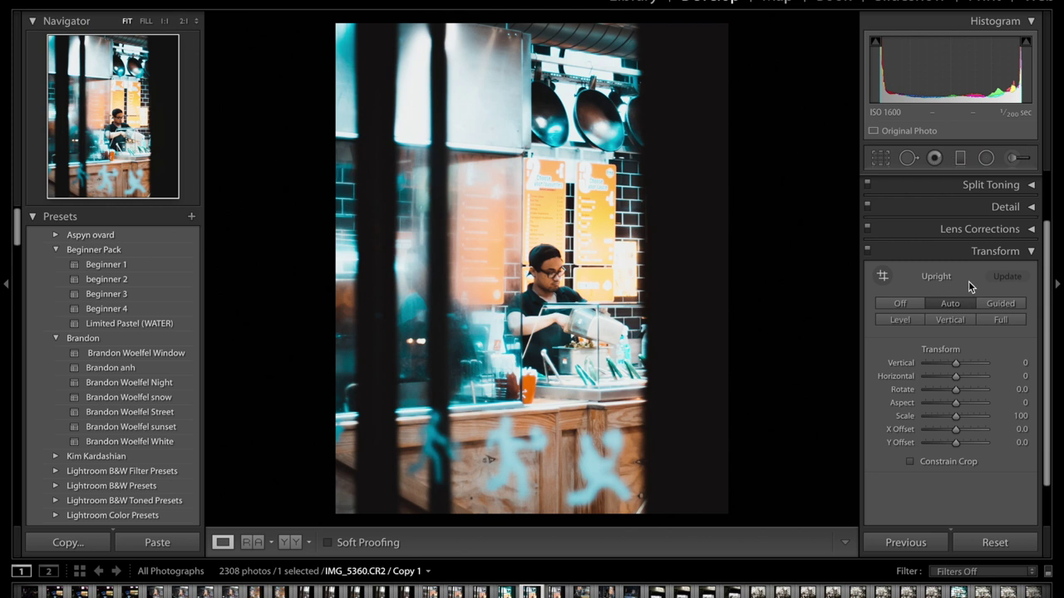
pyautogui.click(1004, 251)
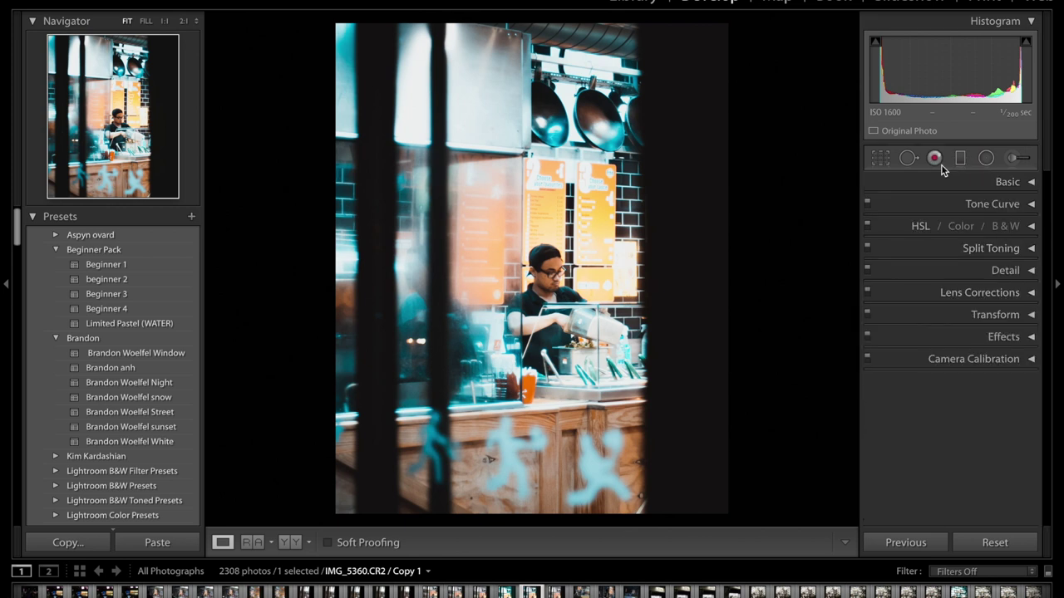
# Step: In the Basic panel, lower Highlights from +63 to +44, with Whites at +18
pyautogui.click(971, 183)
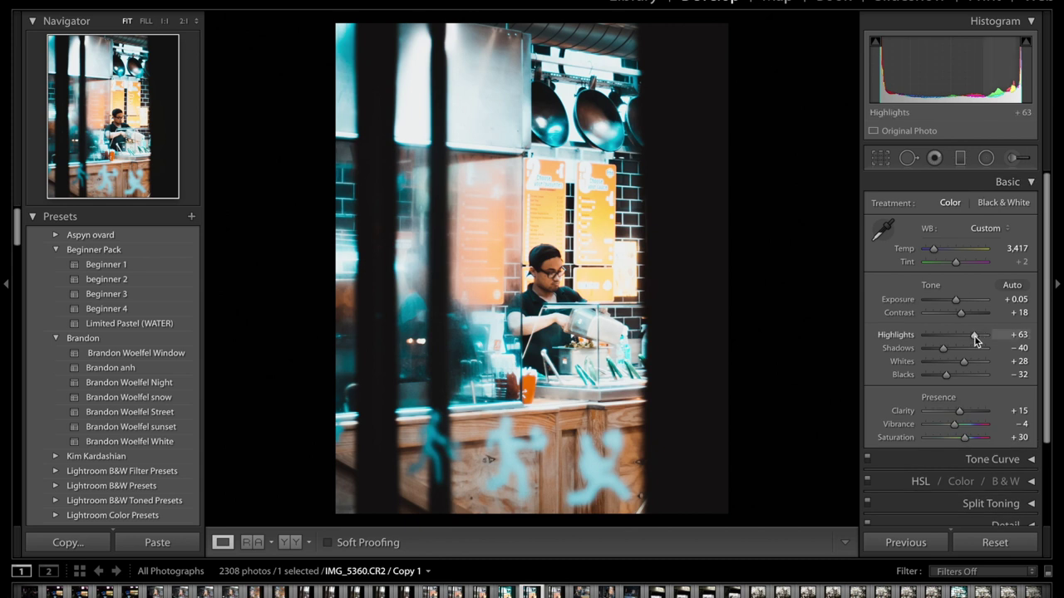
pyautogui.moveTo(974, 336); pyautogui.dragTo(968, 336)
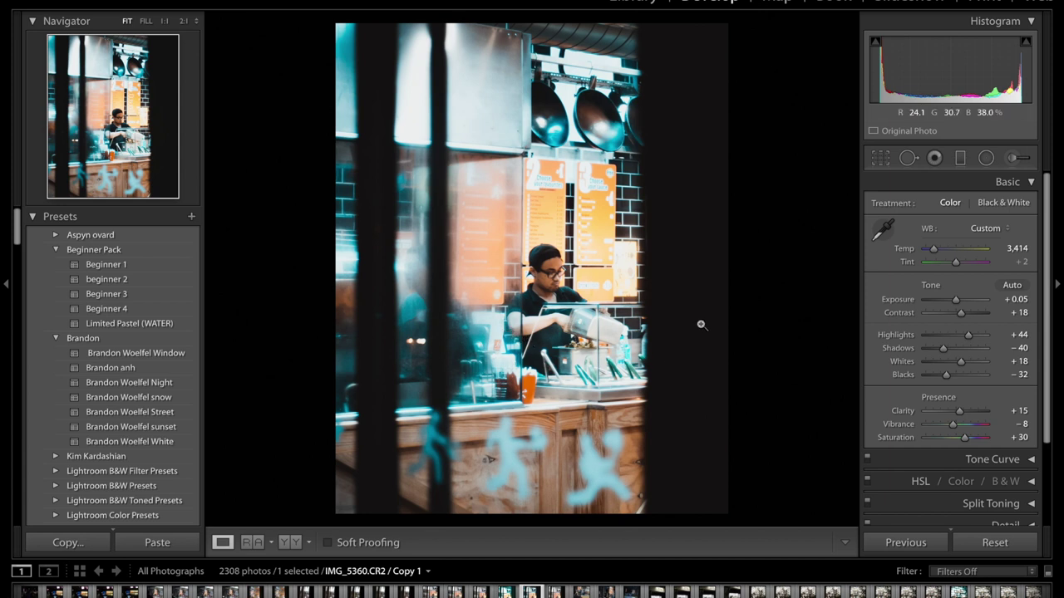
pyautogui.click(1028, 183)
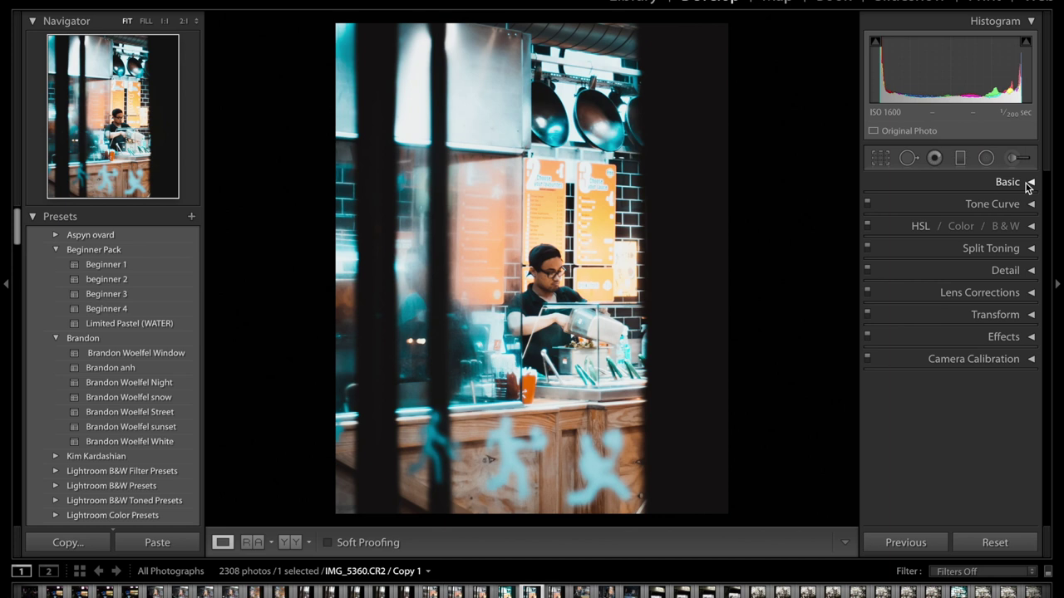
pyautogui.press('\\')
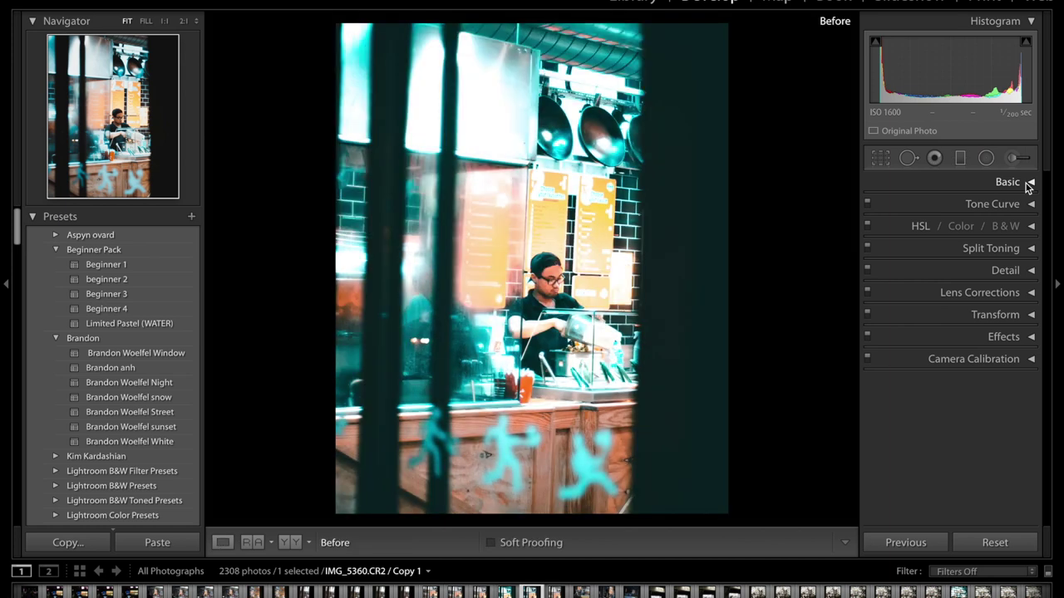
pyautogui.press('\\')
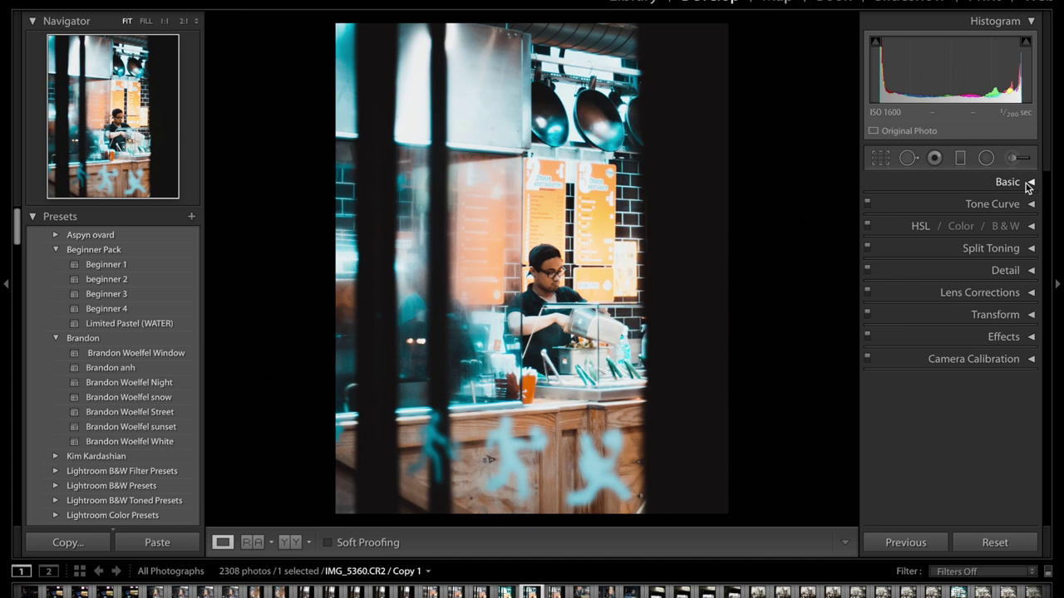
pyautogui.press('\\')
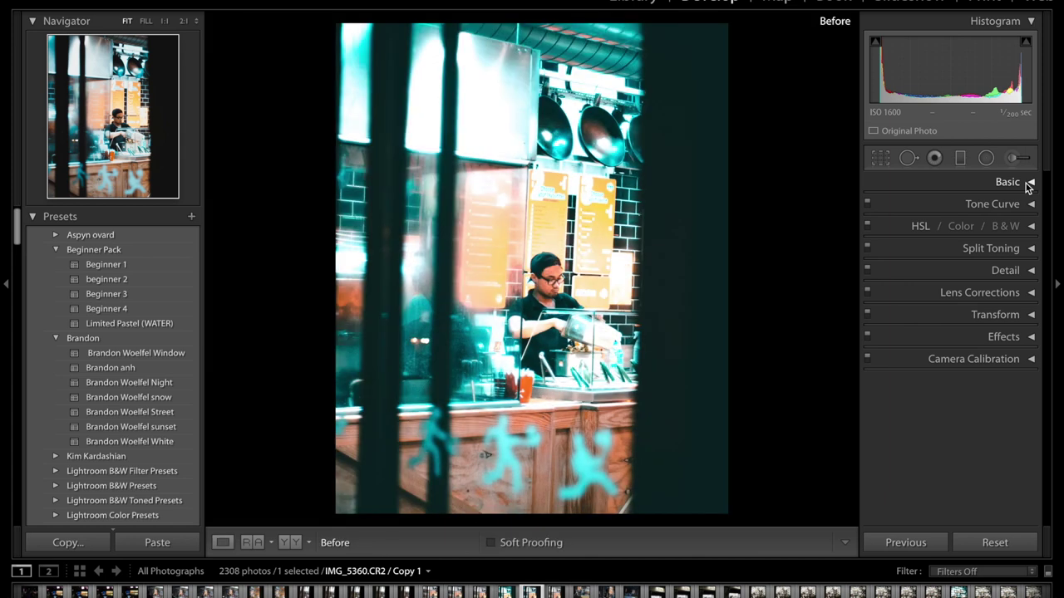
pyautogui.press('\\')
pyautogui.press('\\')
pyautogui.press('\\')
pyautogui.press('\\')
pyautogui.press('\\')
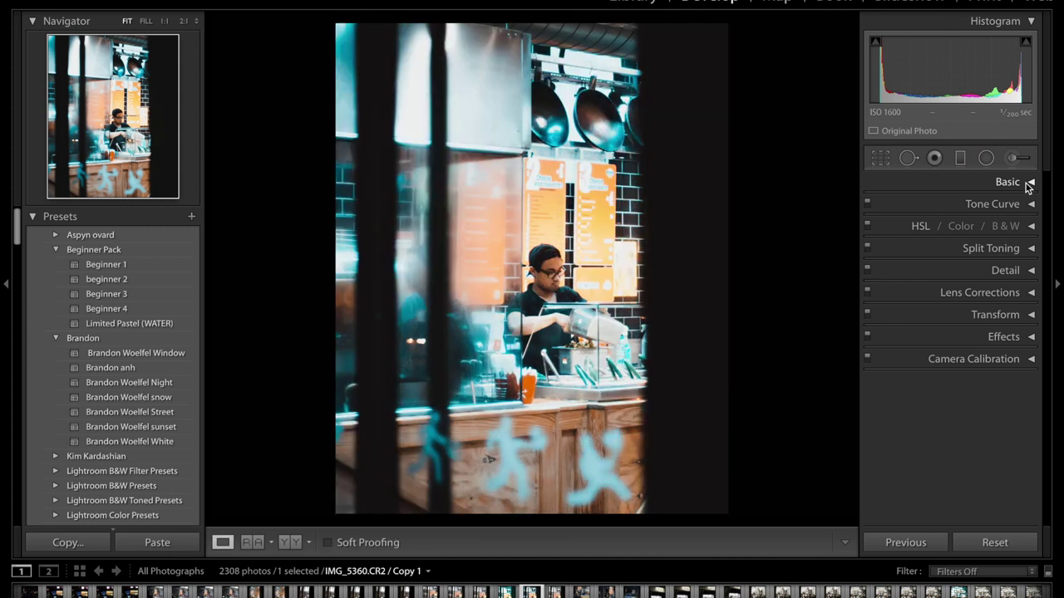
pyautogui.press('\\')
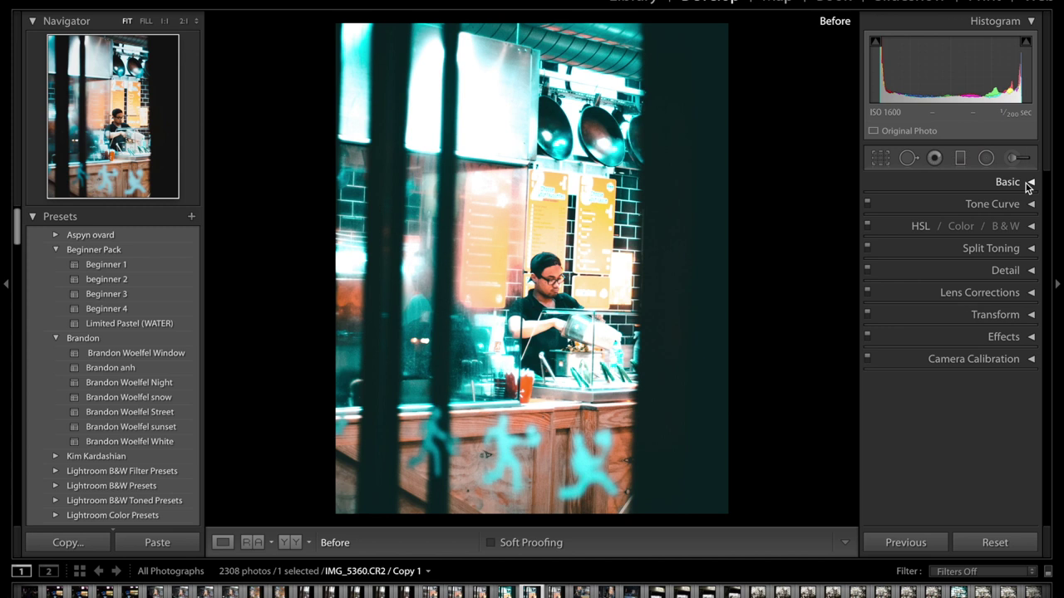
pyautogui.press('\\')
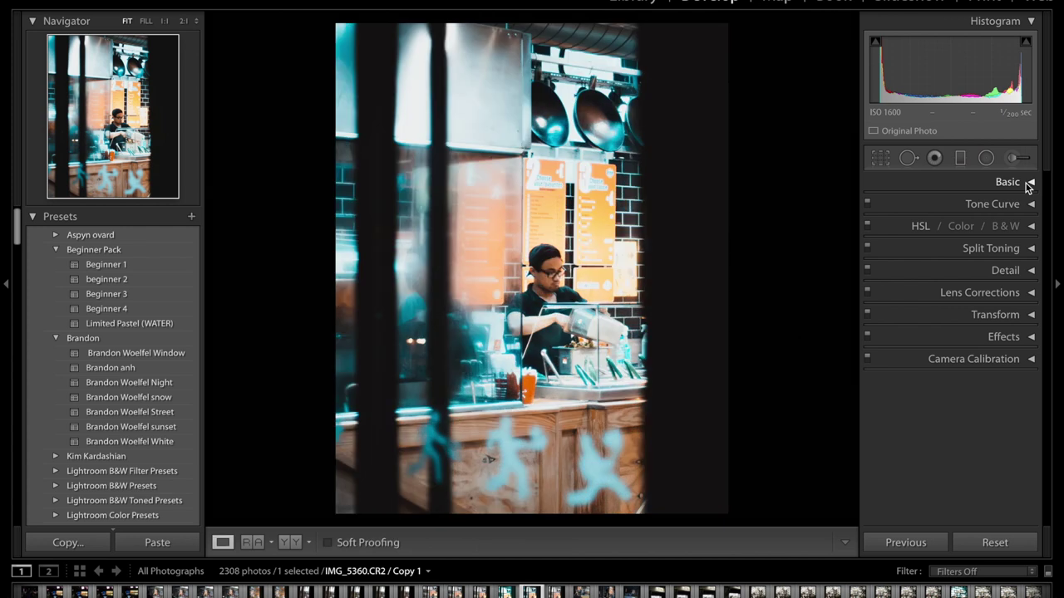
pyautogui.press('\\')
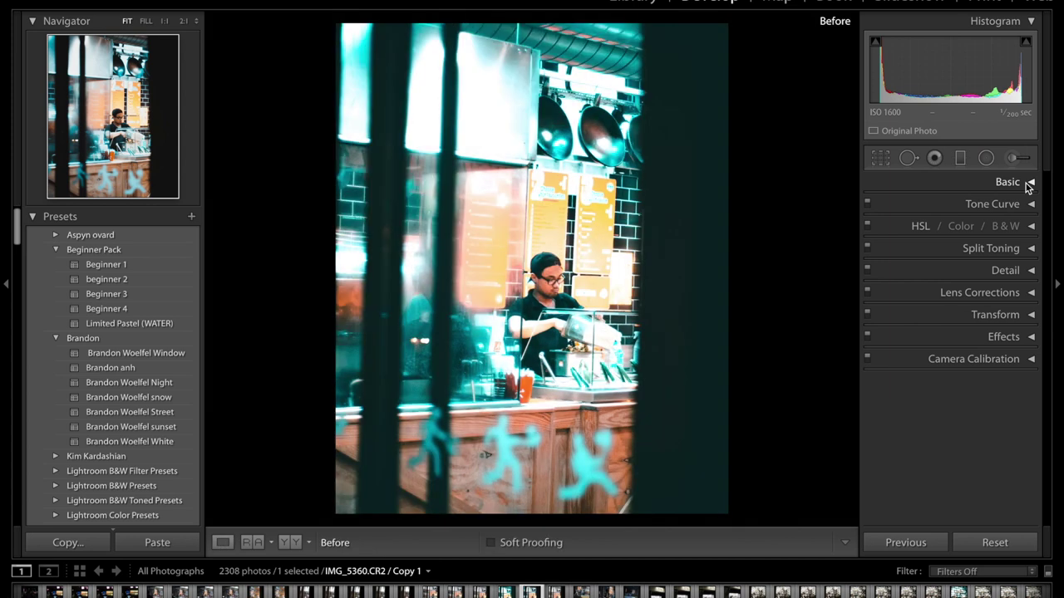
pyautogui.press('\\')
pyautogui.press('\\')
pyautogui.press('\\')
pyautogui.press('\\')
pyautogui.press('\\')
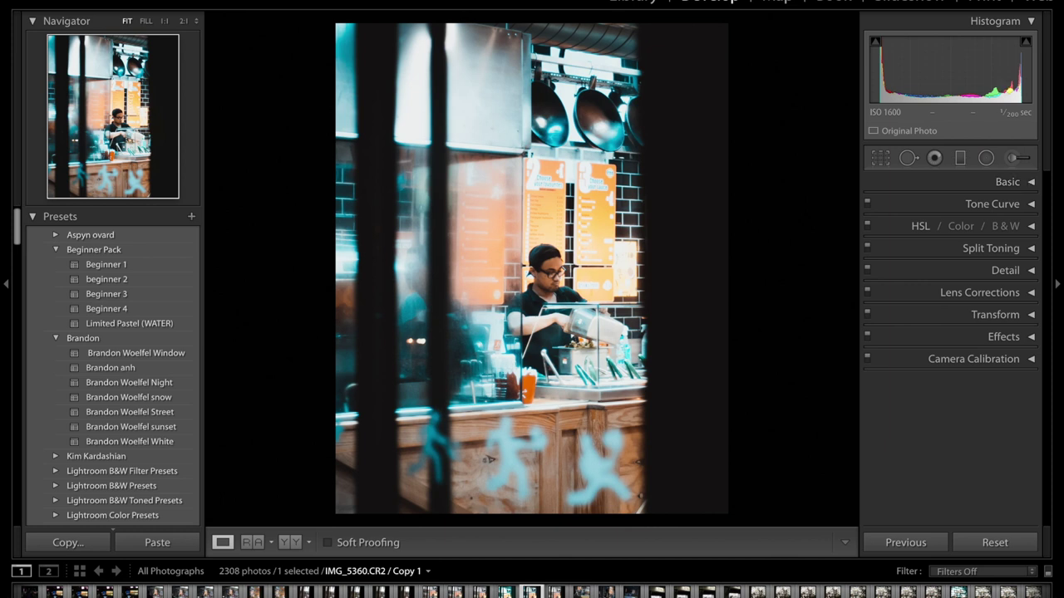
# Step: Select the previous filmstrip photo, IMG_5360.CR2, and view it in its unedited Before state
pyautogui.press('Left')
pyautogui.press('\\')
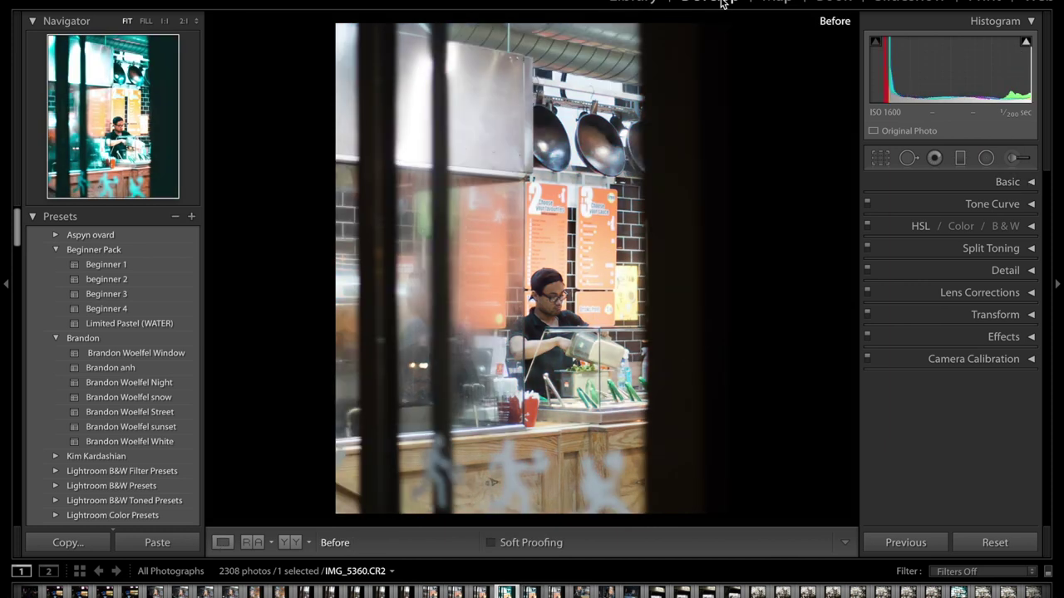